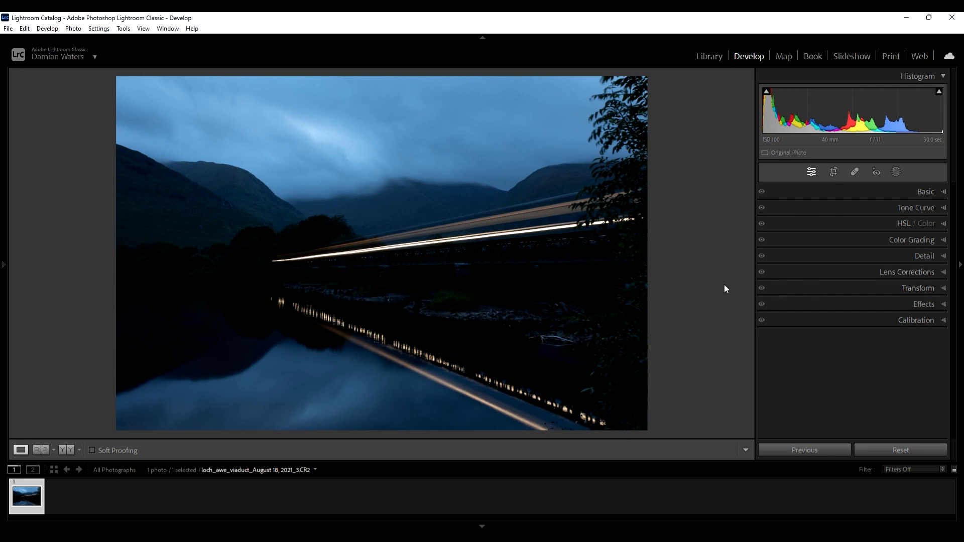
- Enable Remove Chromatic Aberration and Enable Profile Corrections in Lens Corrections, then collapse the panel
{"action": "left_click", "coordinate": [945, 275]}
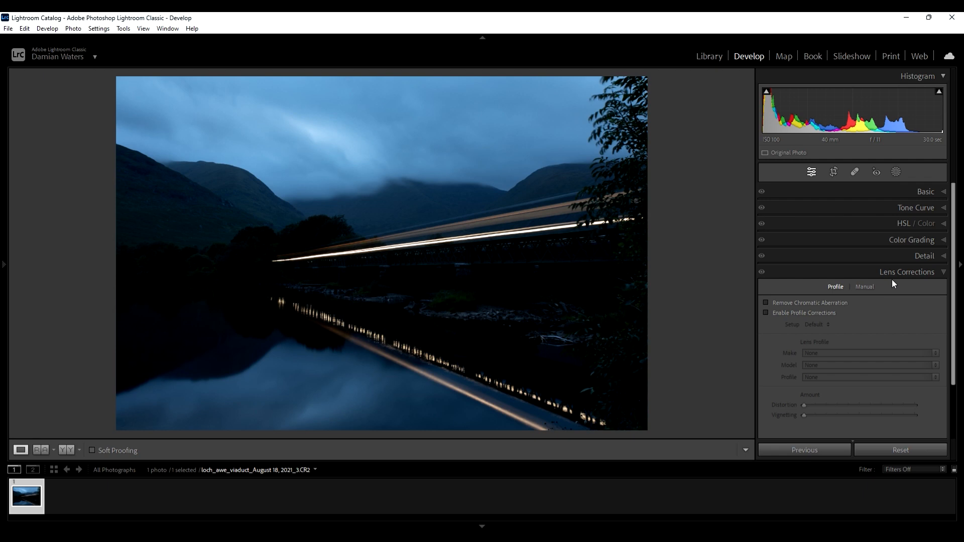
{"action": "left_click", "coordinate": [766, 304]}
{"action": "left_click", "coordinate": [766, 314]}
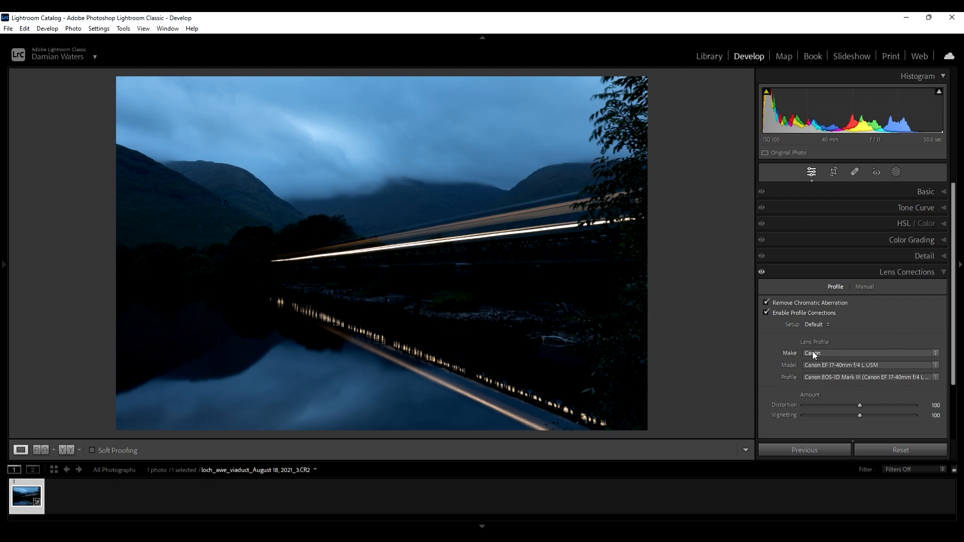
{"action": "left_click", "coordinate": [943, 272]}
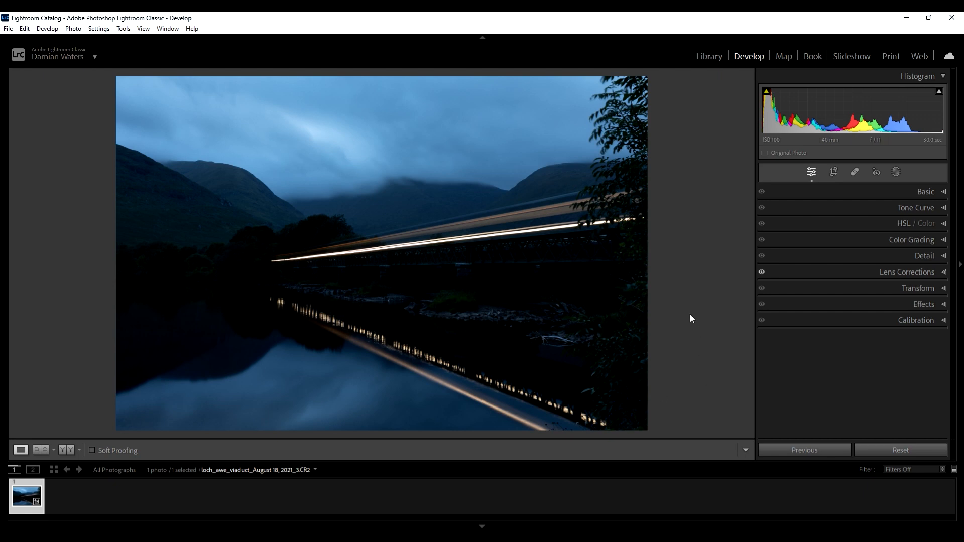
- Raise the exposure to +2.60 in the Basic panel
{"action": "left_click", "coordinate": [944, 194]}
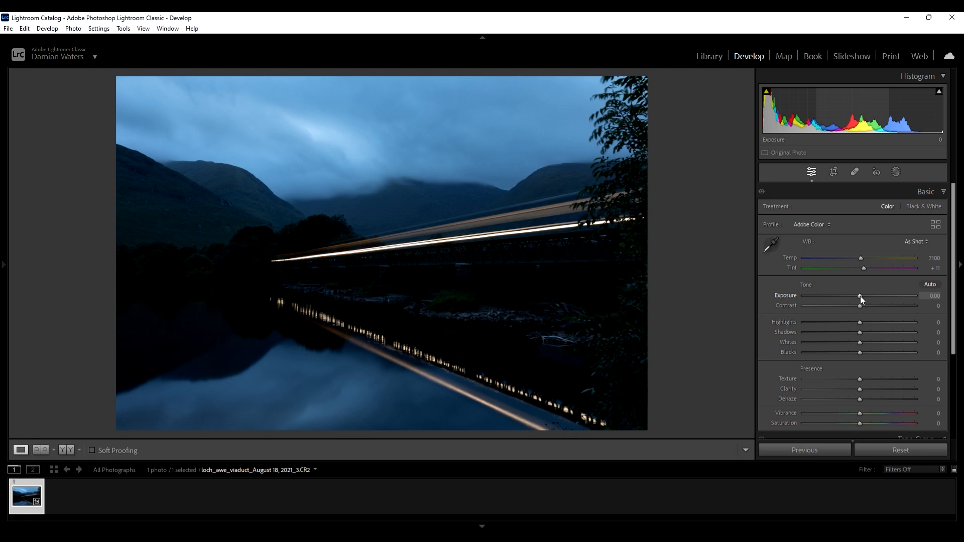
{"action": "left_click_drag", "start_coordinate": [861, 296], "coordinate": [889, 296]}
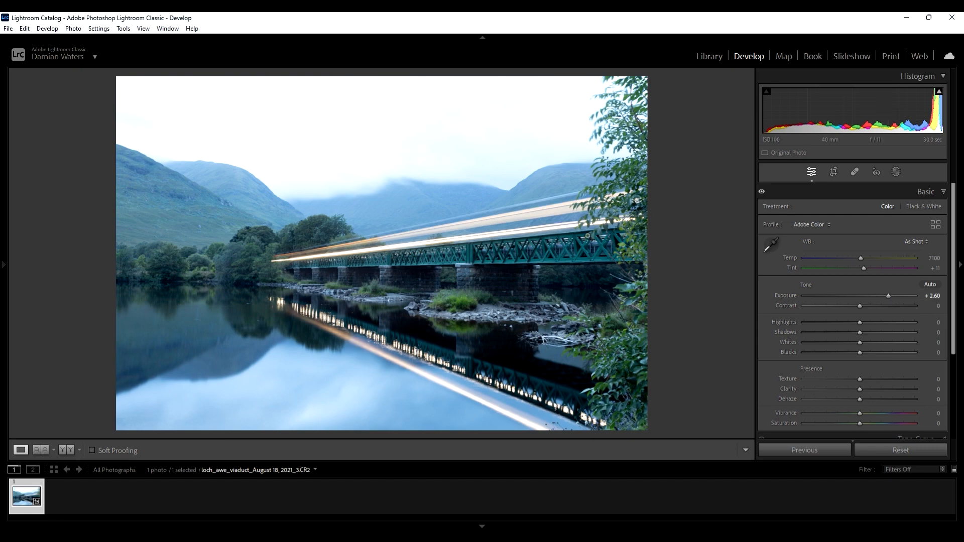
- Crop the photo in from the right edge at the original aspect ratio and reposition the image inside the frame
{"action": "left_click", "coordinate": [834, 171]}
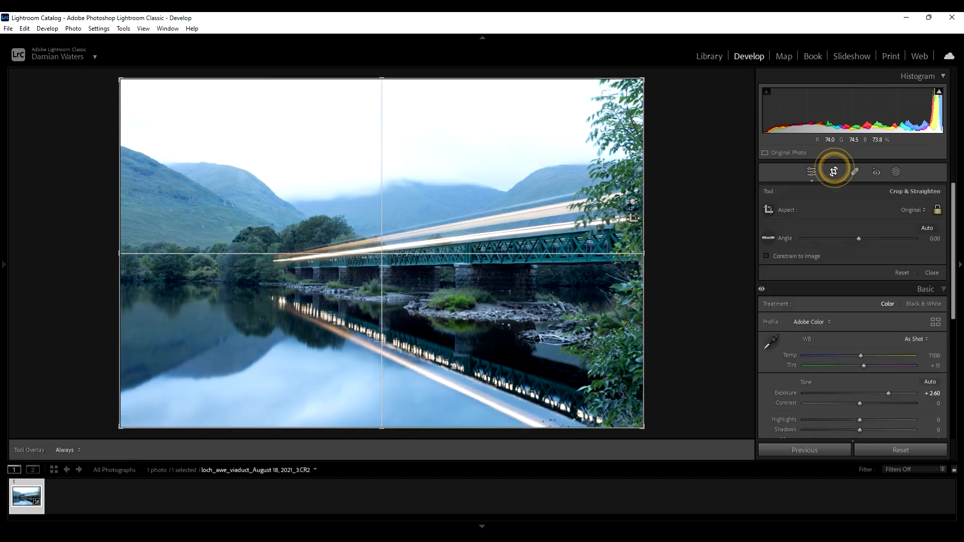
{"action": "left_click_drag", "start_coordinate": [643, 253], "coordinate": [600, 253]}
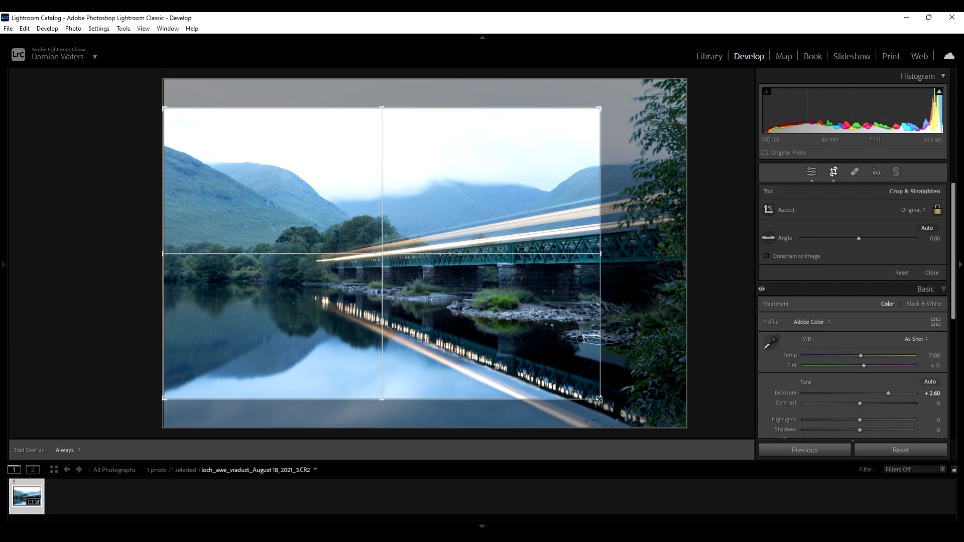
{"action": "left_click_drag", "start_coordinate": [502, 334], "coordinate": [501, 319]}
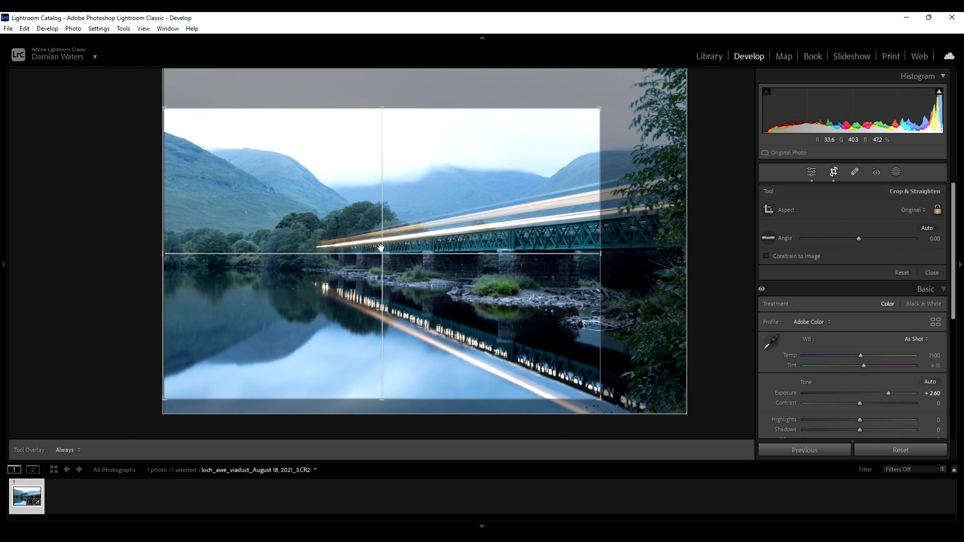
- Cycle through the crop guide overlays and close the Crop tool
{"action": "key", "text": "o"}
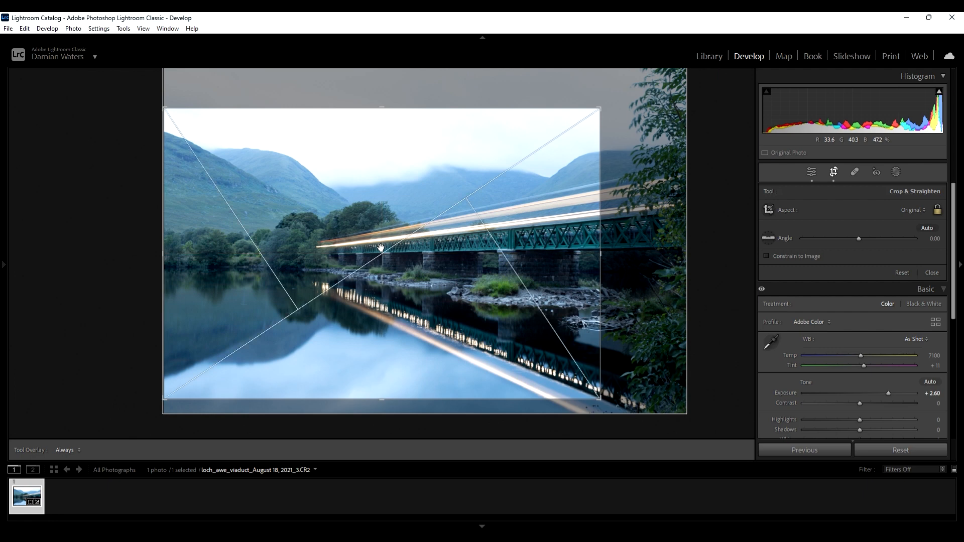
{"action": "key", "text": "o"}
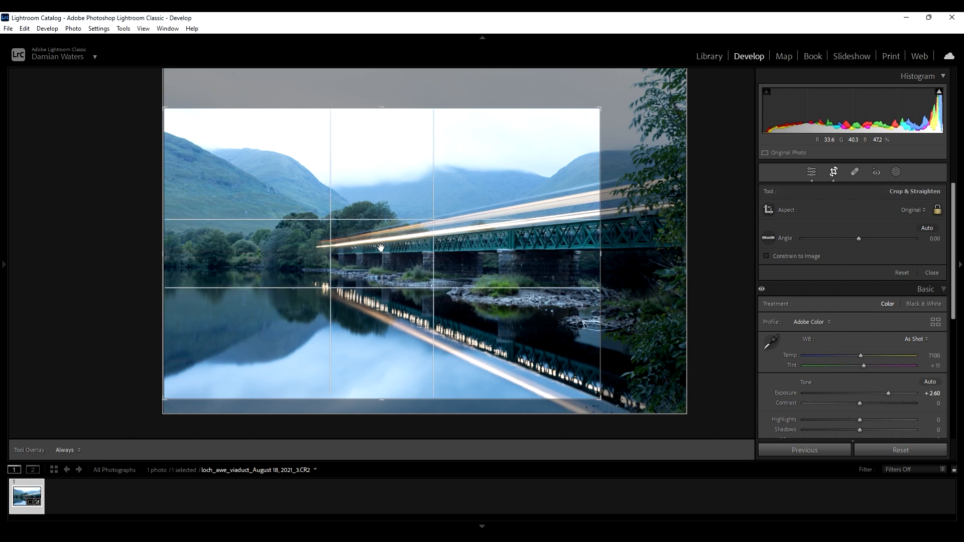
{"action": "key", "text": "o"}
{"action": "key", "text": "o"}
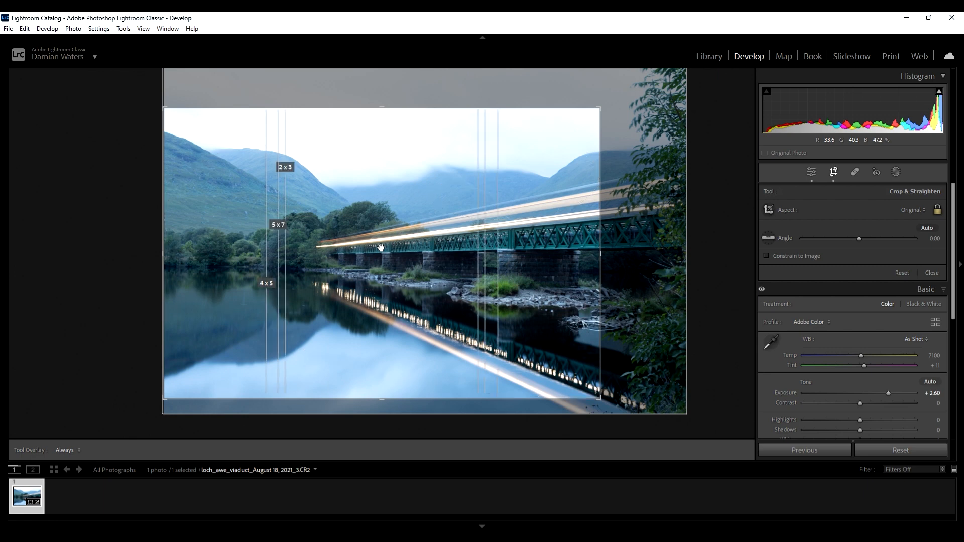
{"action": "key", "text": "o"}
{"action": "key", "text": "o"}
{"action": "key", "text": "o"}
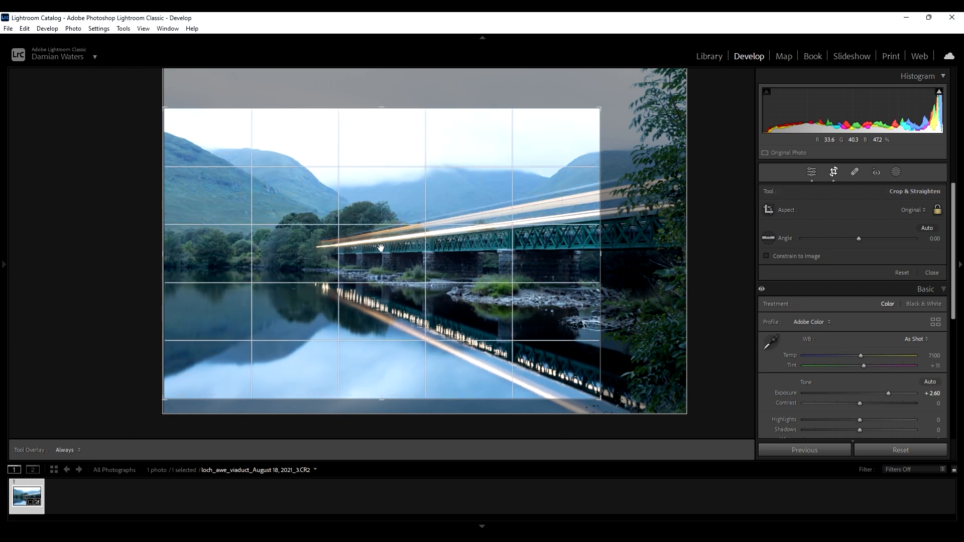
{"action": "key", "text": "o"}
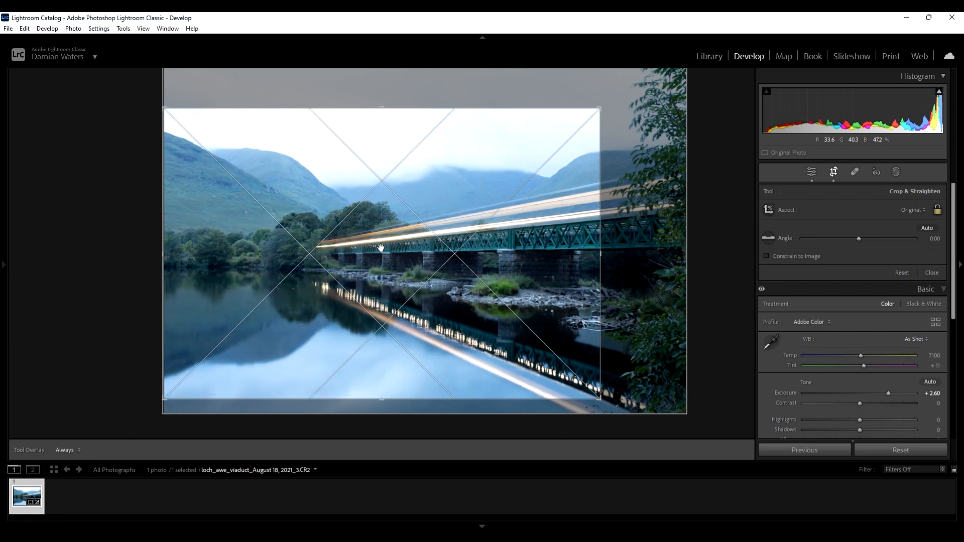
{"action": "key", "text": "o"}
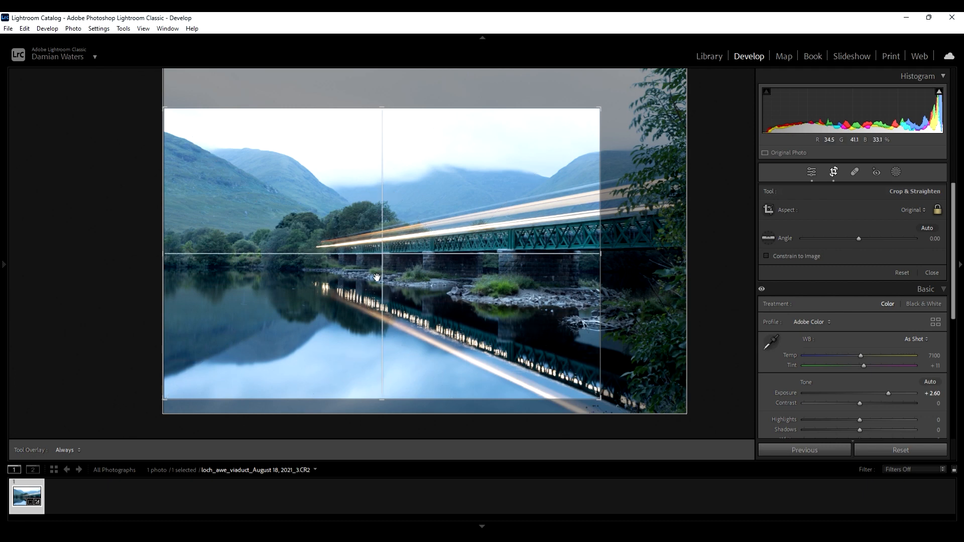
{"action": "left_click", "coordinate": [812, 173]}
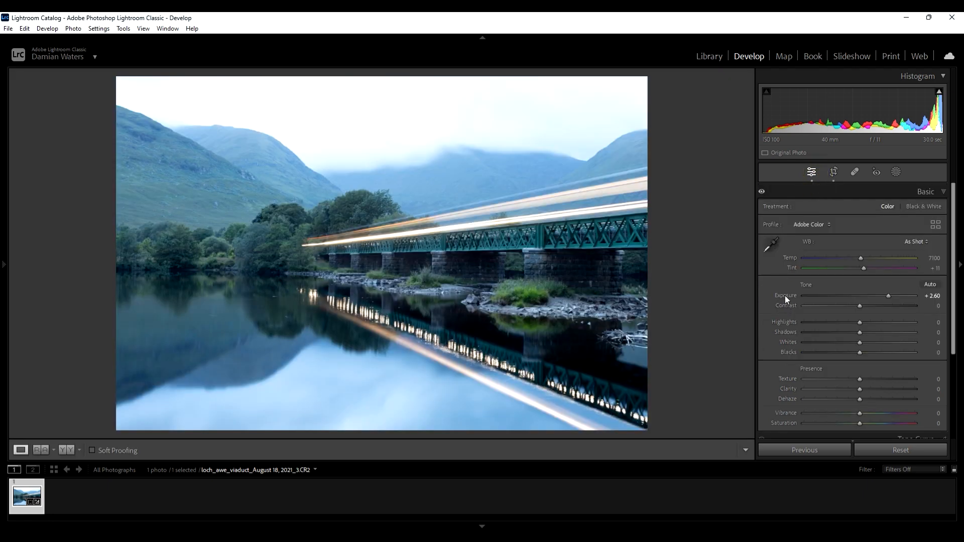
- Reset the exposure and switch the profile to Adobe Landscape
{"action": "double_click", "coordinate": [785, 295]}
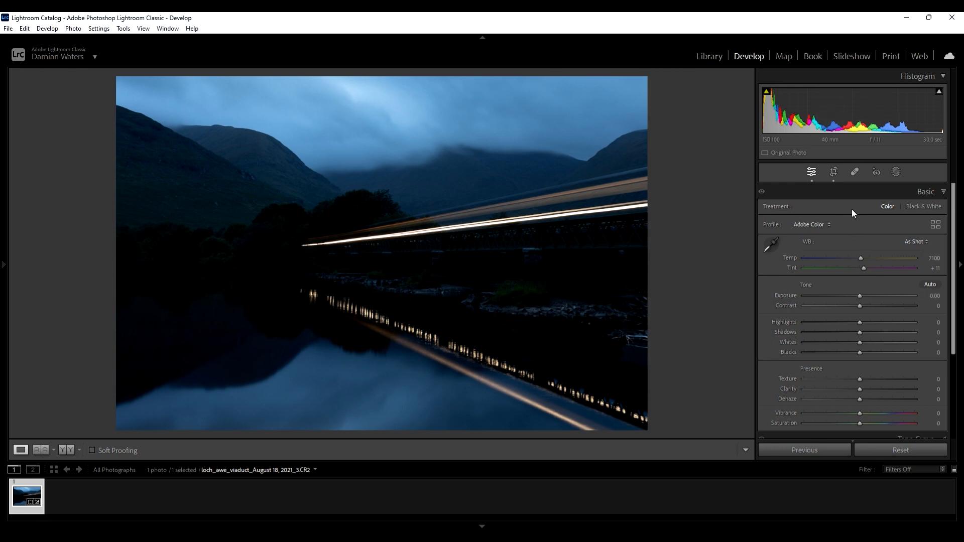
{"action": "left_click", "coordinate": [821, 224]}
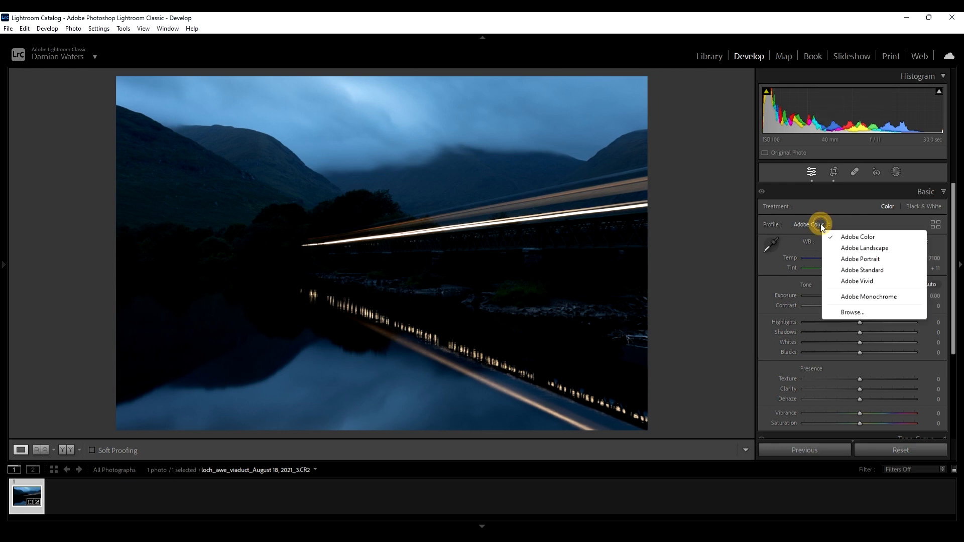
{"action": "left_click", "coordinate": [860, 248]}
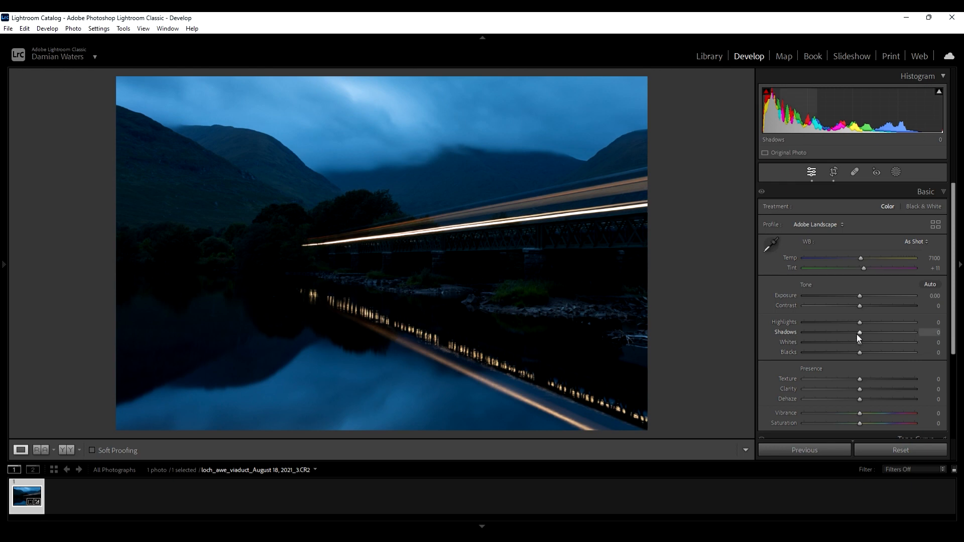
- Raise Shadows to +79 and Exposure to +0.97
{"action": "left_click_drag", "start_coordinate": [860, 333], "coordinate": [886, 343]}
{"action": "left_click_drag", "start_coordinate": [891, 339], "coordinate": [903, 342]}
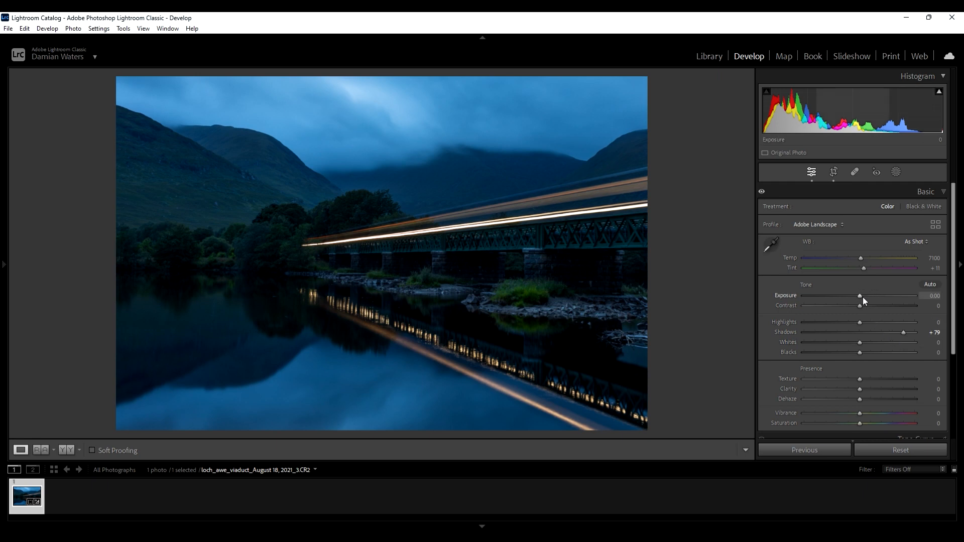
{"action": "left_click_drag", "start_coordinate": [860, 297], "coordinate": [872, 303]}
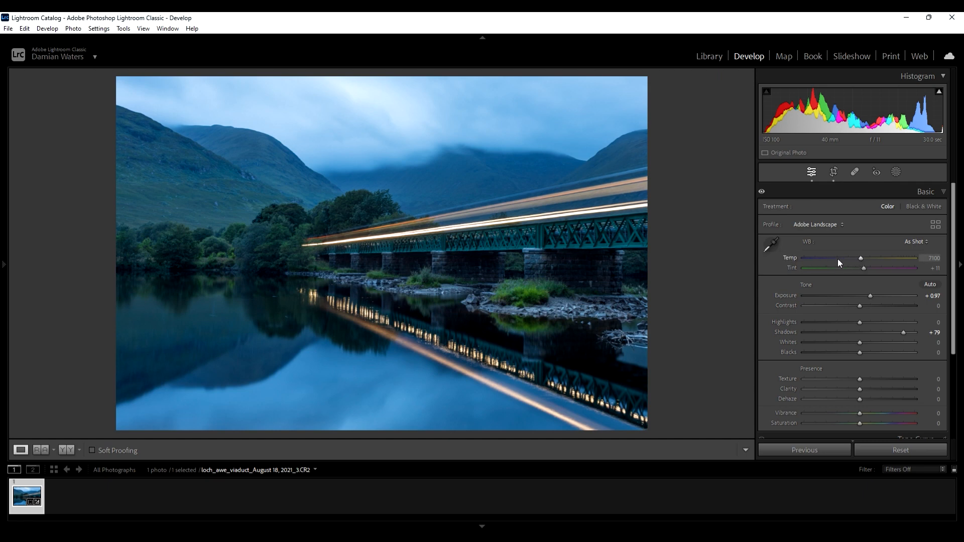
- Warm the white balance temperature to 15069
{"action": "left_click_drag", "start_coordinate": [860, 257], "coordinate": [884, 257]}
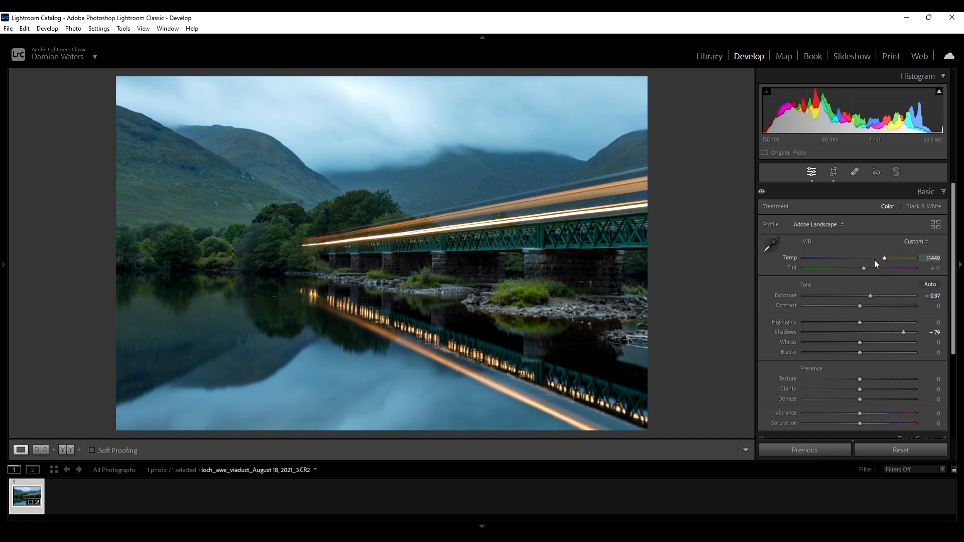
{"action": "left_click_drag", "start_coordinate": [885, 258], "coordinate": [888, 258]}
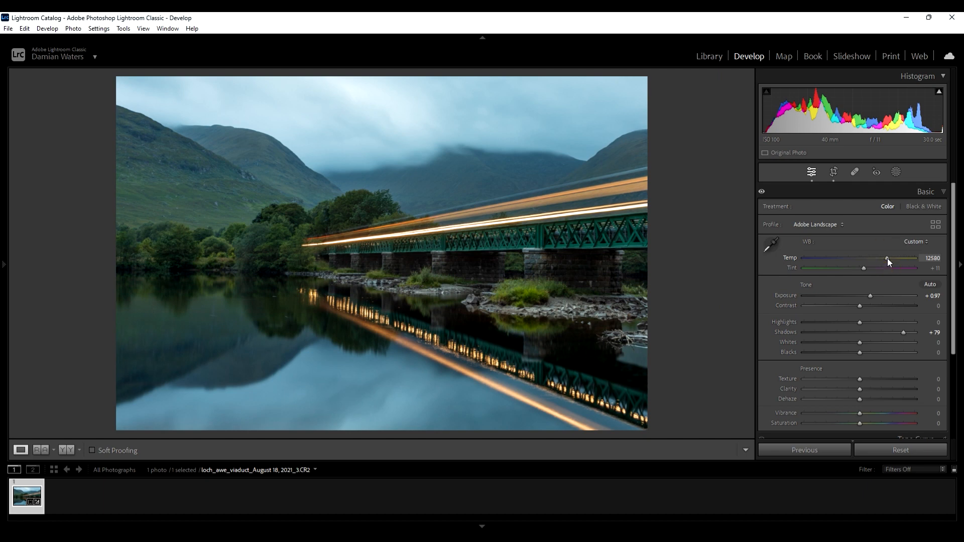
{"action": "left_click_drag", "start_coordinate": [888, 258], "coordinate": [893, 257]}
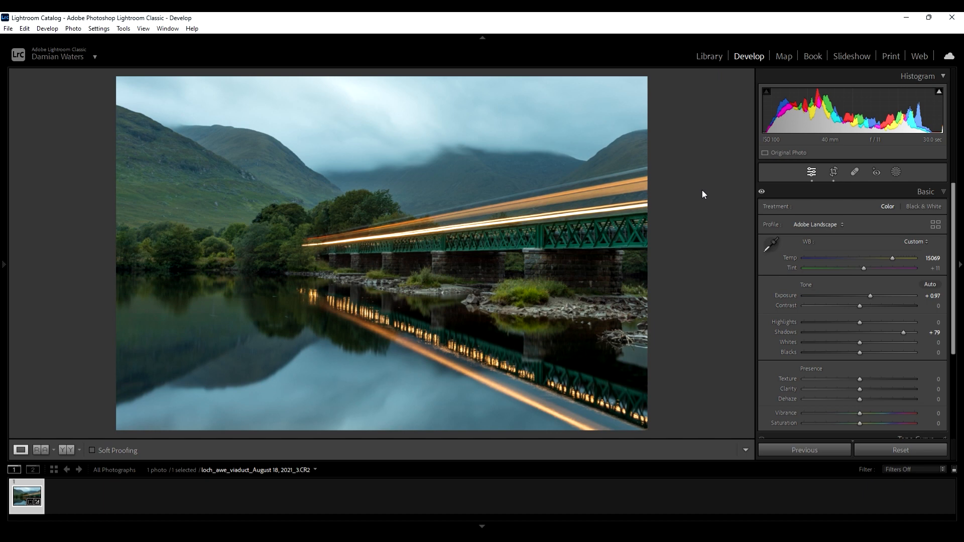
- Create a sky mask and set its Dehaze to 50, Texture to 11 and Clarity to 12
{"action": "left_click", "coordinate": [897, 173]}
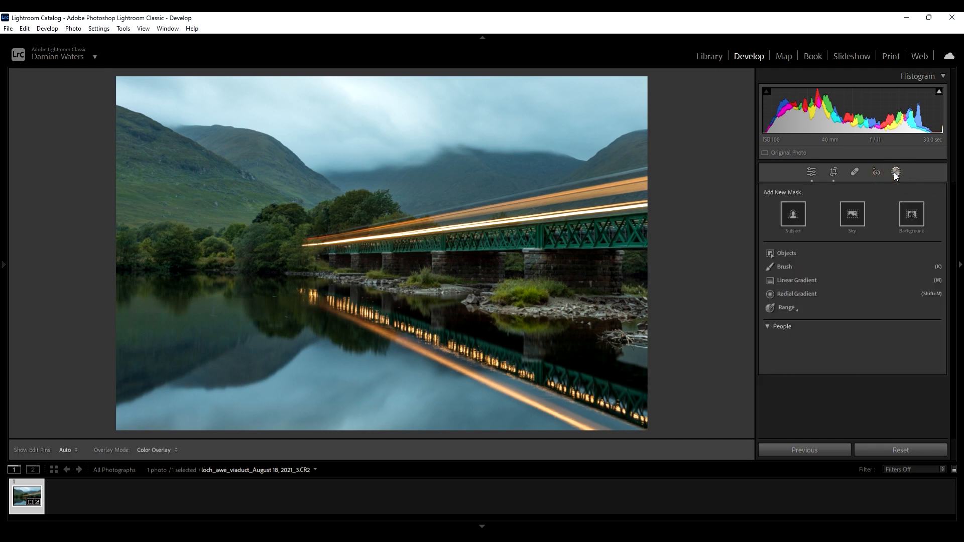
{"action": "left_click", "coordinate": [852, 216]}
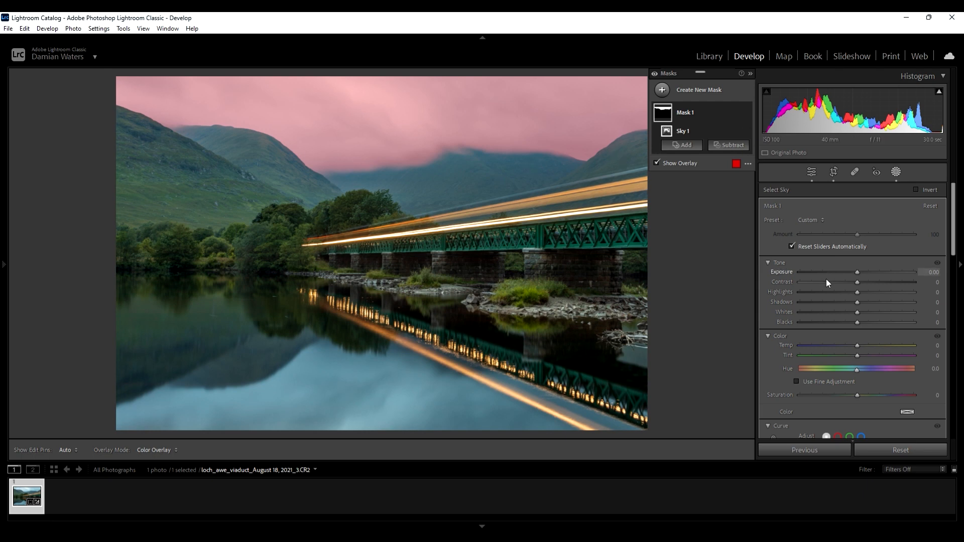
{"action": "scroll", "coordinate": [827, 288], "scroll_direction": "down", "scroll_amount": 5}
{"action": "scroll", "coordinate": [826, 286], "scroll_direction": "down", "scroll_amount": 4}
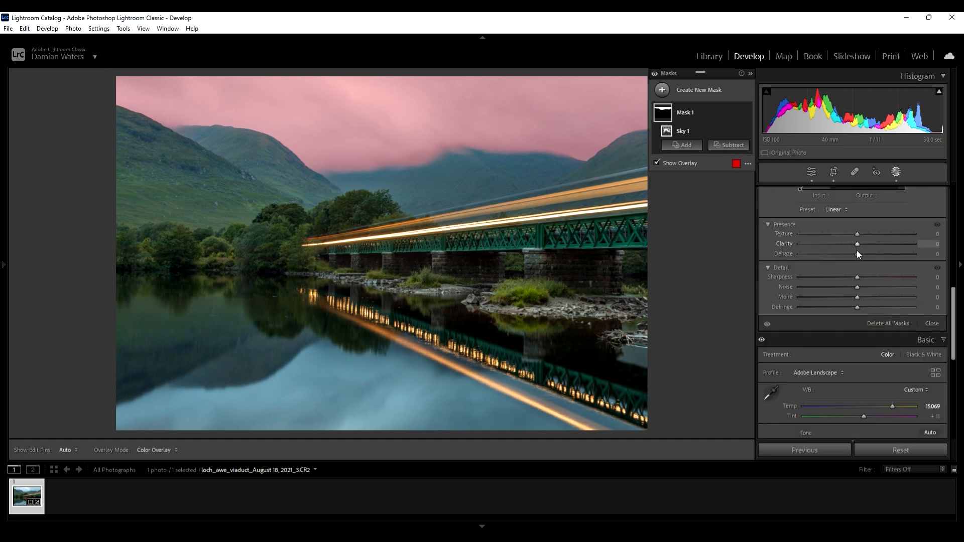
{"action": "left_click", "coordinate": [858, 255]}
{"action": "left_click_drag", "start_coordinate": [858, 254], "coordinate": [885, 251]}
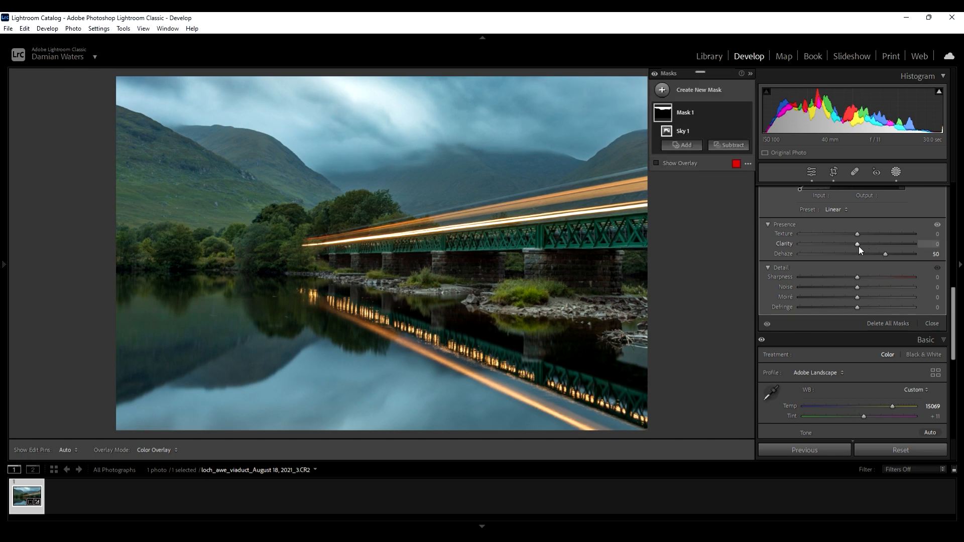
{"action": "left_click_drag", "start_coordinate": [857, 235], "coordinate": [864, 243]}
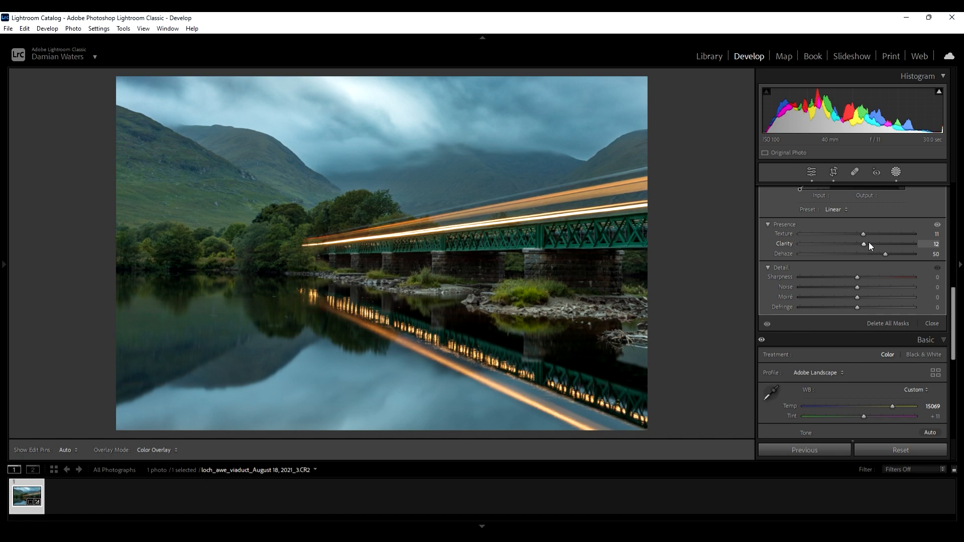
{"action": "left_click_drag", "start_coordinate": [869, 242], "coordinate": [870, 236]}
- Set the sky mask's color temperature to 7
{"action": "scroll", "coordinate": [895, 225], "scroll_direction": "up", "scroll_amount": 2}
{"action": "scroll", "coordinate": [895, 225], "scroll_direction": "up", "scroll_amount": 3}
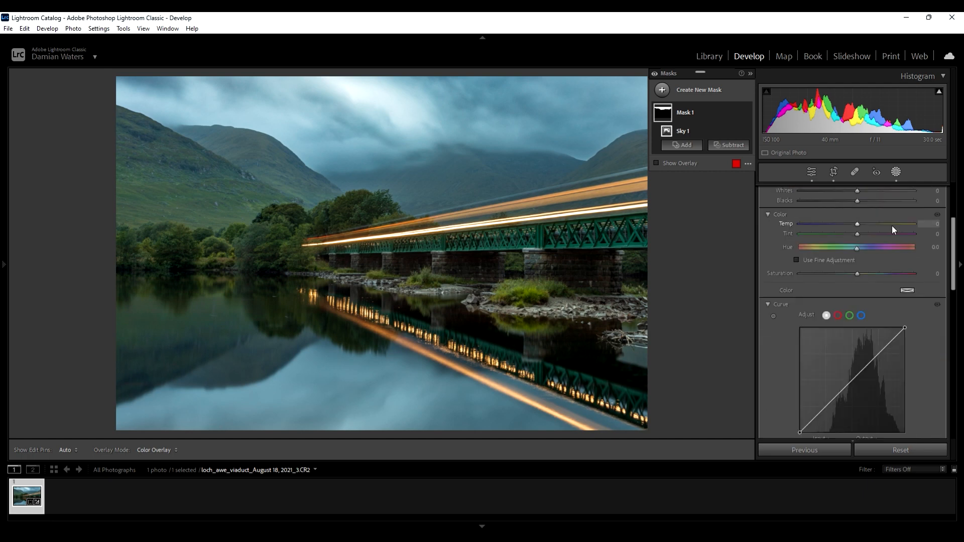
{"action": "scroll", "coordinate": [892, 225], "scroll_direction": "up", "scroll_amount": 2}
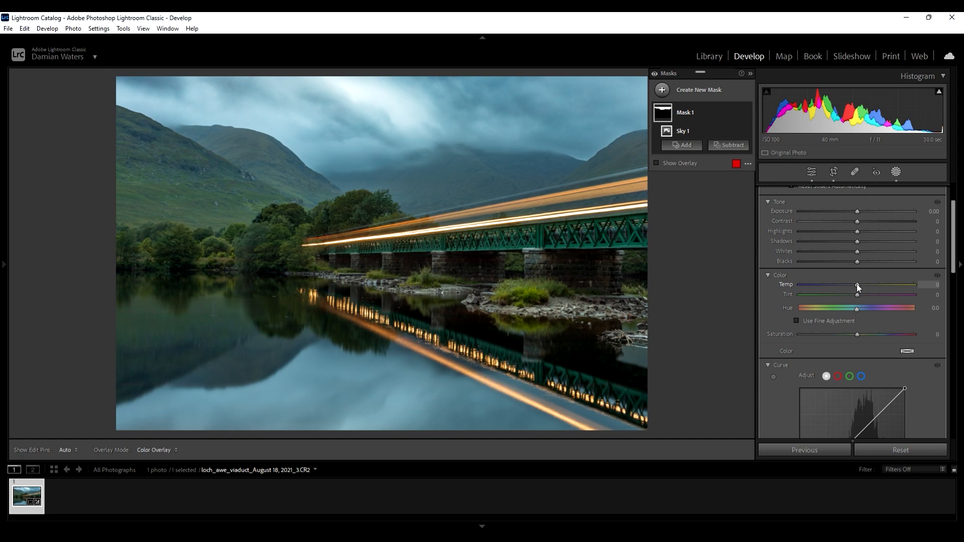
{"action": "left_click_drag", "start_coordinate": [858, 286], "coordinate": [861, 283]}
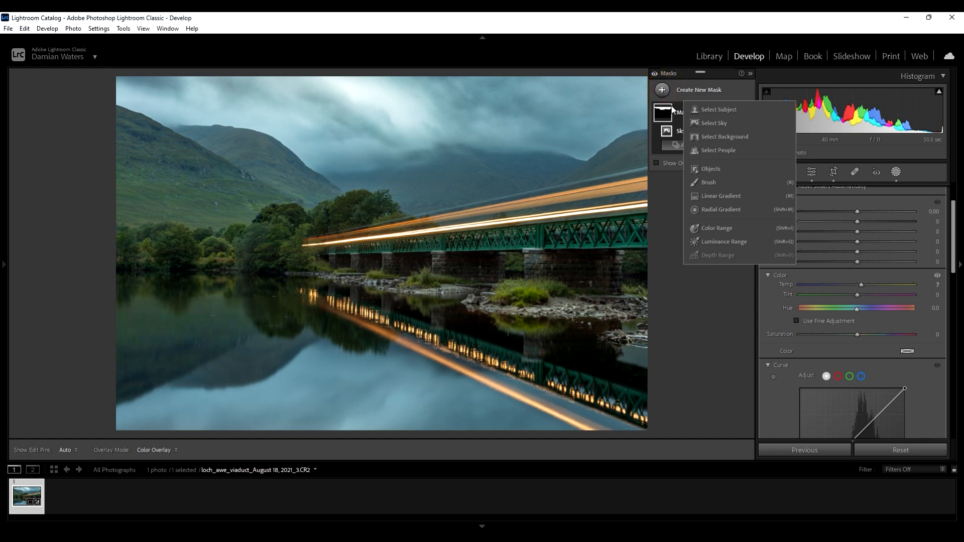
- Create a second sky mask, invert it, and raise its Shadows to 7
{"action": "left_click", "coordinate": [708, 123]}
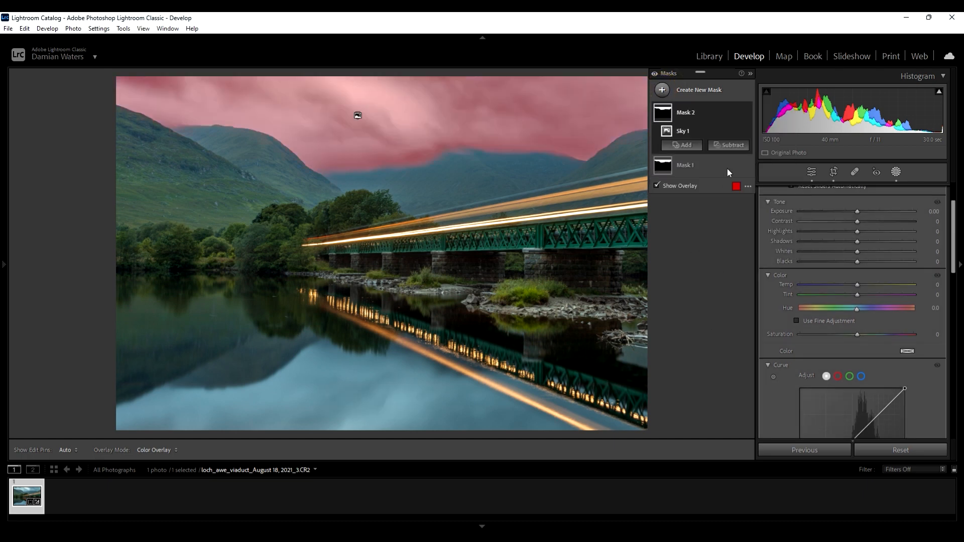
{"action": "left_click", "coordinate": [736, 111]}
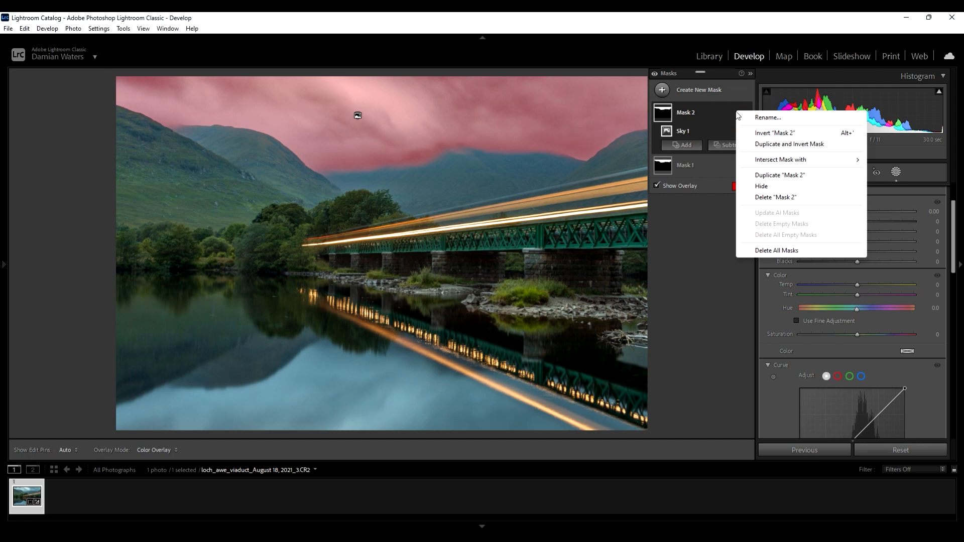
{"action": "left_click", "coordinate": [776, 132]}
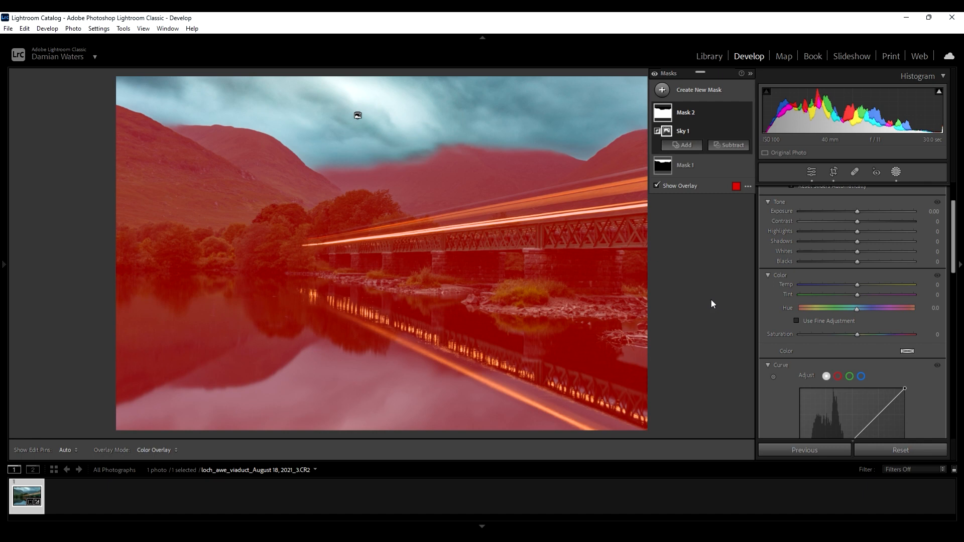
{"action": "left_click", "coordinate": [858, 241]}
{"action": "left_click_drag", "start_coordinate": [857, 241], "coordinate": [861, 242]}
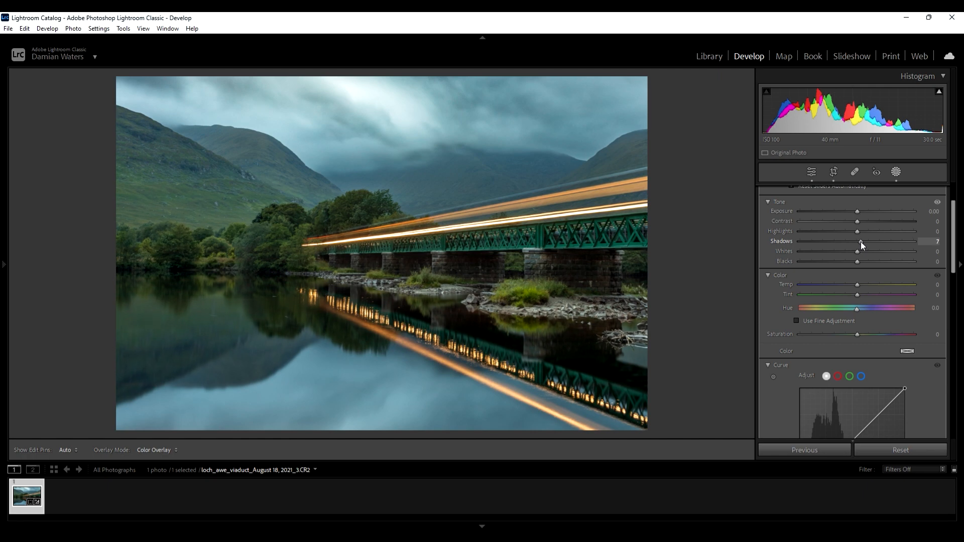
- Raise the inverted mask's Shadows to 11, Whites to 7 and Blacks to 9
{"action": "left_click_drag", "start_coordinate": [861, 242], "coordinate": [863, 242]}
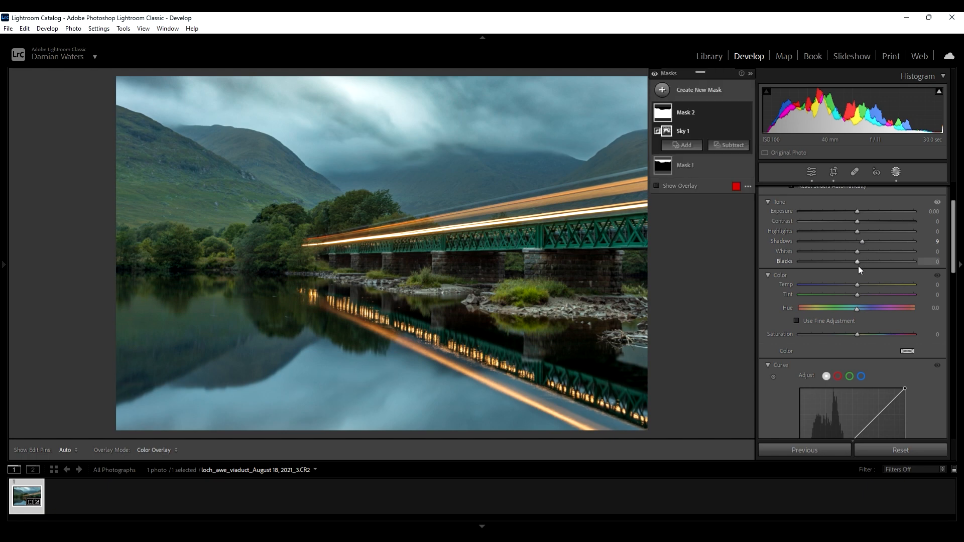
{"action": "mouse_move", "coordinate": [862, 241]}
{"action": "left_mouse_down"}
{"action": "mouse_move", "coordinate": [913, 245]}
{"action": "mouse_move", "coordinate": [852, 245]}
{"action": "mouse_move", "coordinate": [864, 243]}
{"action": "left_mouse_up"}
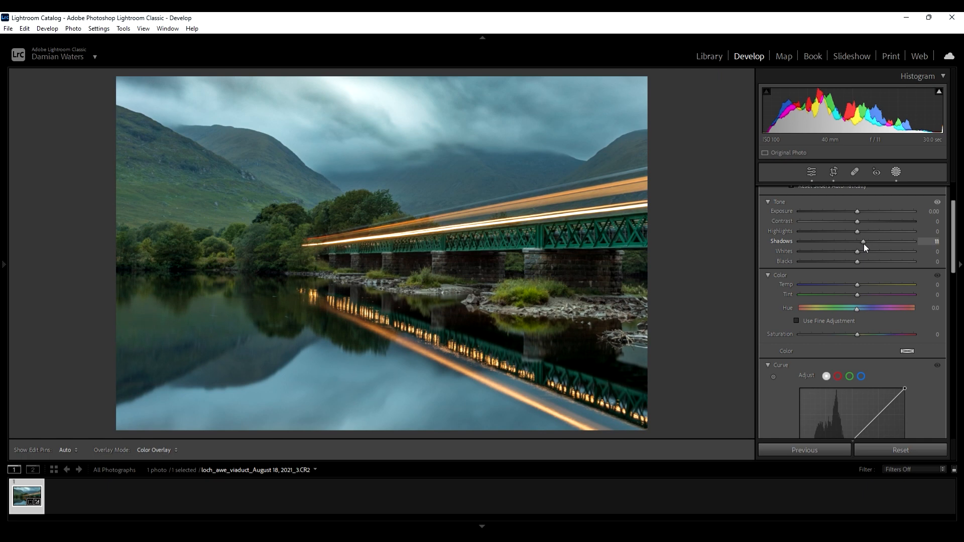
{"action": "left_click", "coordinate": [857, 251]}
{"action": "left_click_drag", "start_coordinate": [860, 252], "coordinate": [863, 261]}
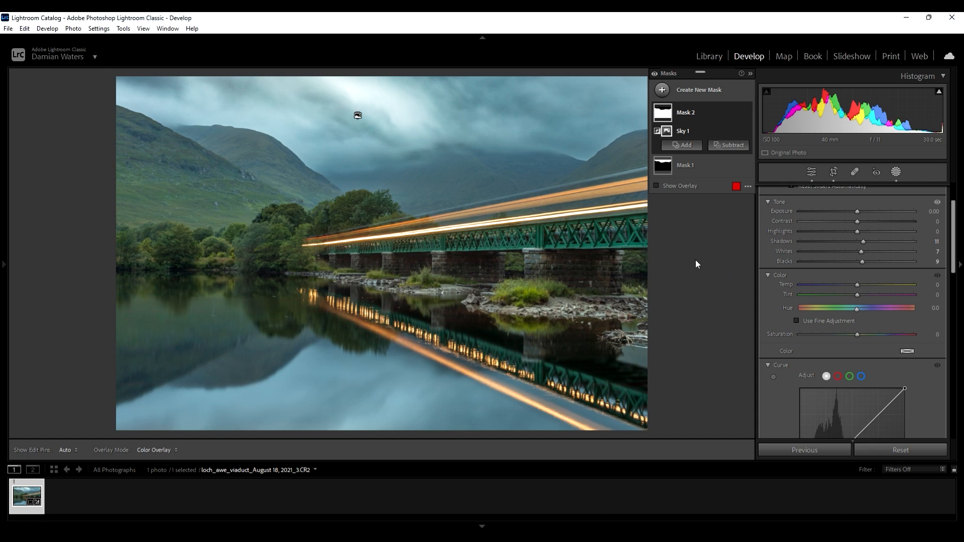
- Set the global Texture to 17, Clarity to 9, Vibrance to 11 and Saturation to 5
{"action": "left_click", "coordinate": [811, 173]}
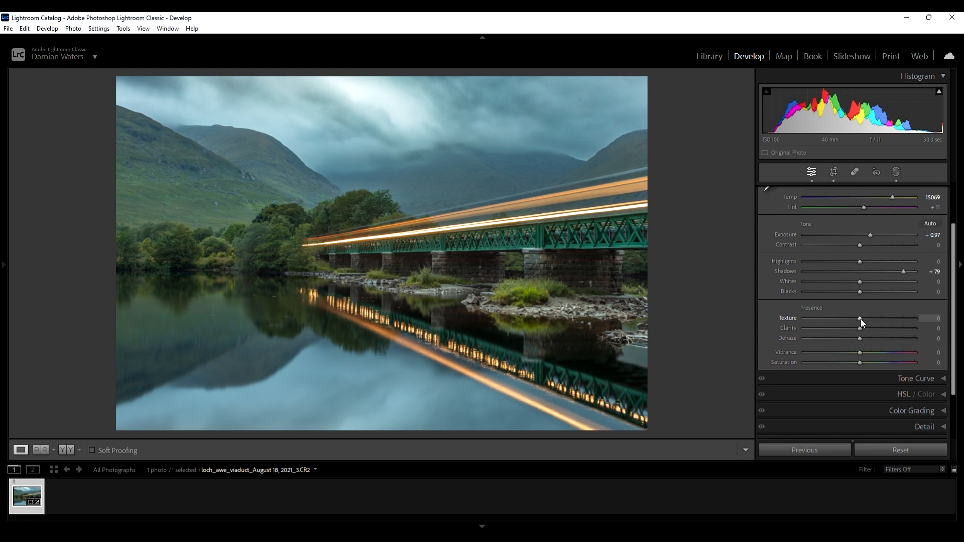
{"action": "left_click_drag", "start_coordinate": [862, 318], "coordinate": [870, 319]}
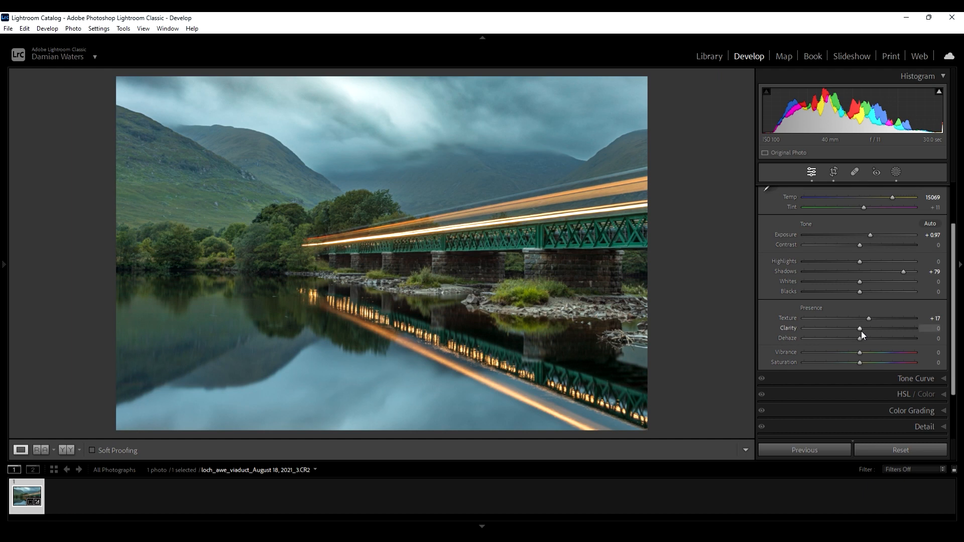
{"action": "left_click_drag", "start_coordinate": [861, 330], "coordinate": [865, 329]}
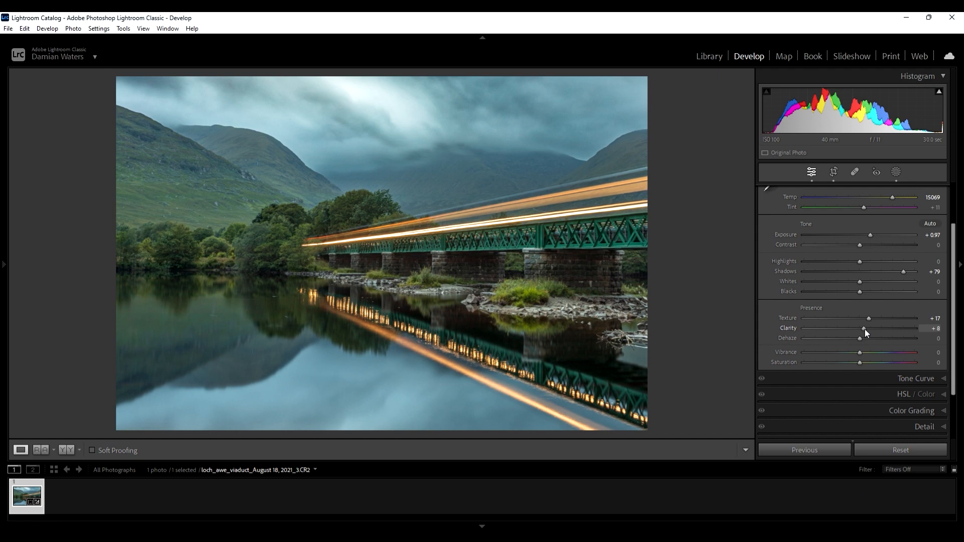
{"action": "left_click_drag", "start_coordinate": [865, 330], "coordinate": [867, 320]}
{"action": "left_click_drag", "start_coordinate": [862, 352], "coordinate": [868, 350]}
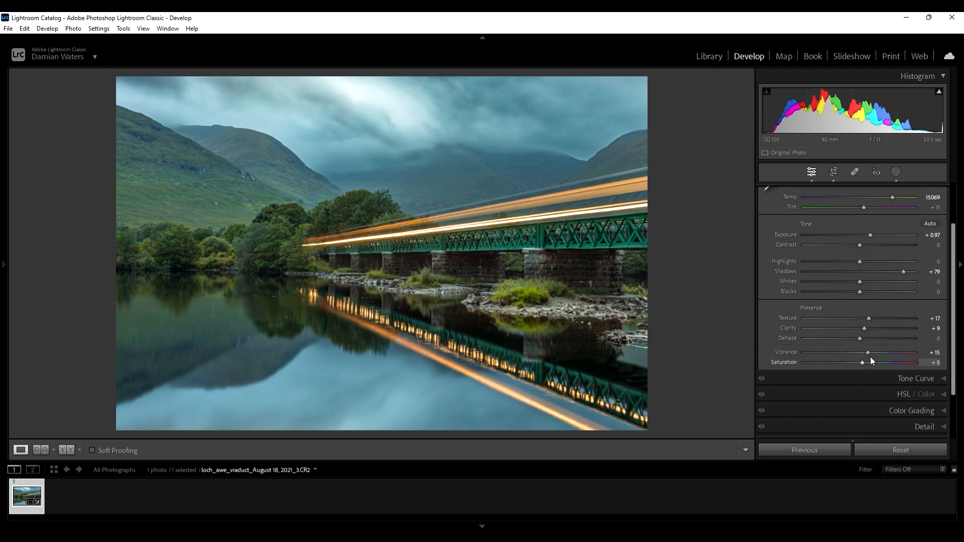
{"action": "left_click_drag", "start_coordinate": [869, 353], "coordinate": [866, 352]}
- Apply the Medium Contrast point curve in the tone curve
{"action": "left_click", "coordinate": [914, 379]}
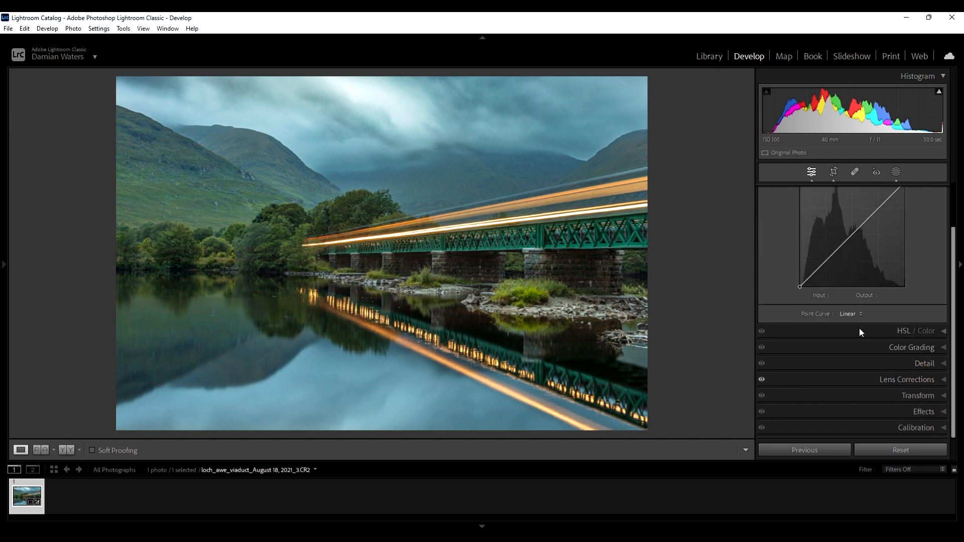
{"action": "left_click", "coordinate": [852, 312]}
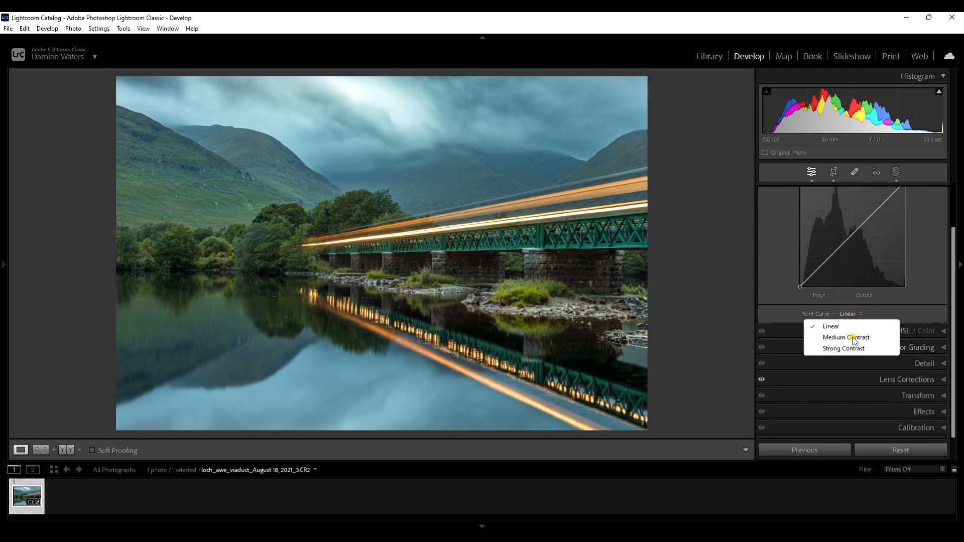
{"action": "left_click", "coordinate": [853, 336]}
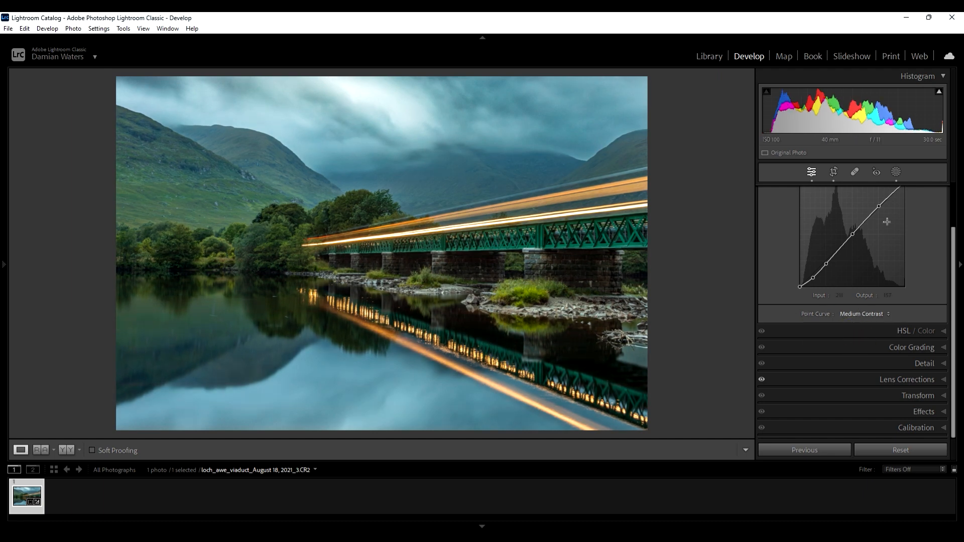
- Raise the global Blacks to 19
{"action": "scroll", "coordinate": [887, 221], "scroll_direction": "up", "scroll_amount": 3}
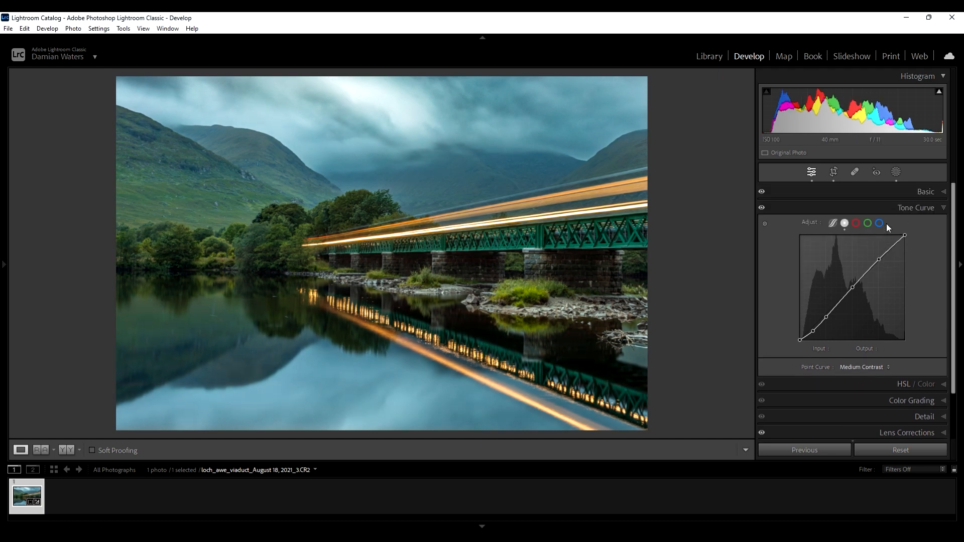
{"action": "left_click", "coordinate": [943, 208]}
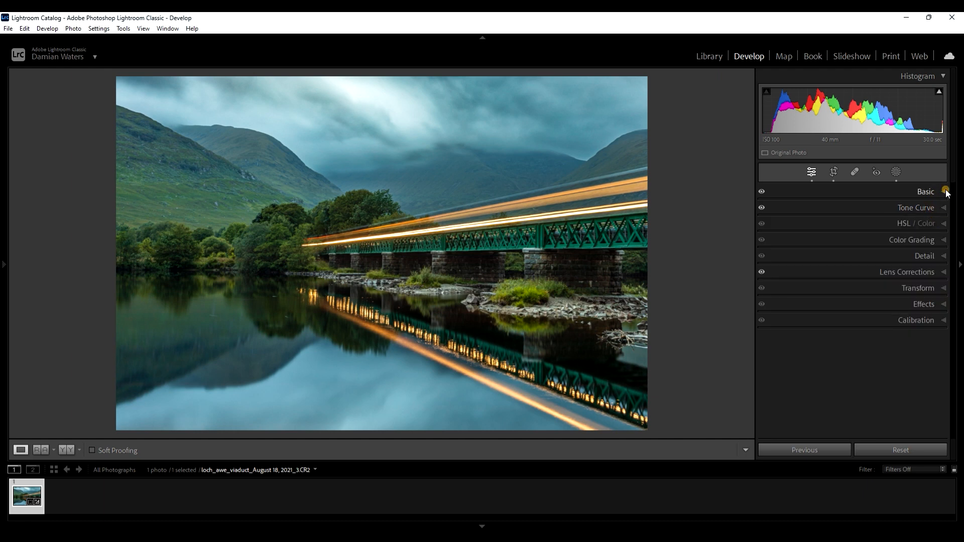
{"action": "left_click", "coordinate": [944, 191]}
{"action": "left_click", "coordinate": [860, 354]}
{"action": "left_click_drag", "start_coordinate": [860, 354], "coordinate": [870, 354]}
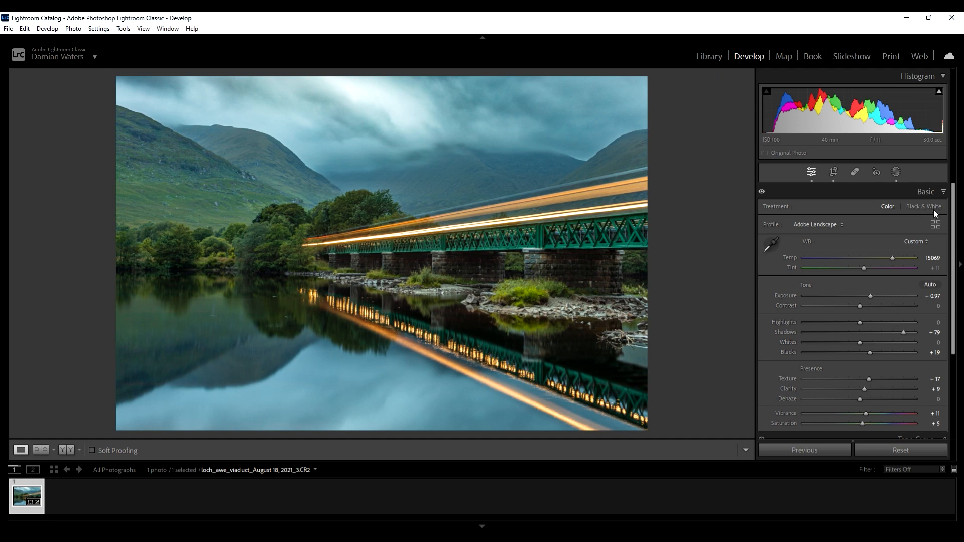
{"action": "left_click", "coordinate": [929, 192]}
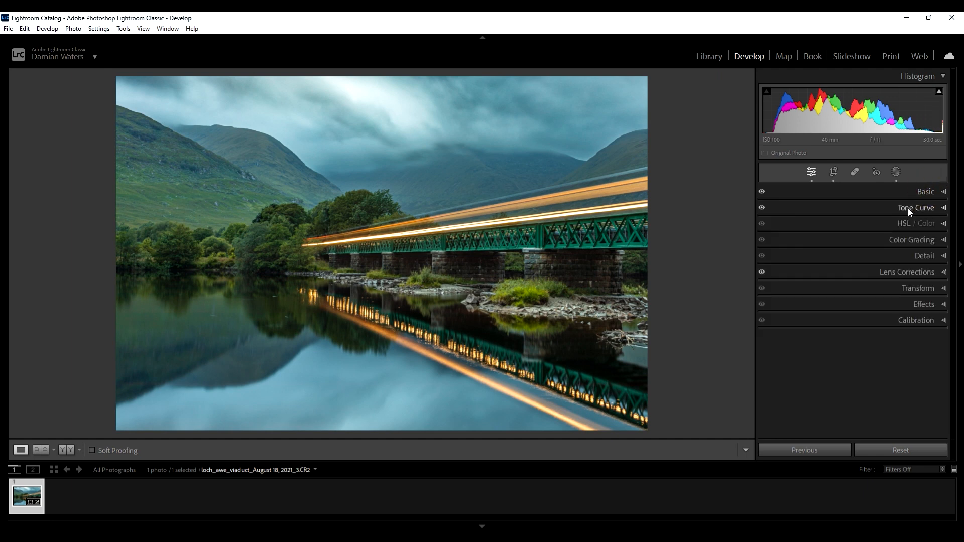
- Shift the Yellow hue to +5 and the Green hue to -28 in HSL
{"action": "left_click", "coordinate": [904, 223]}
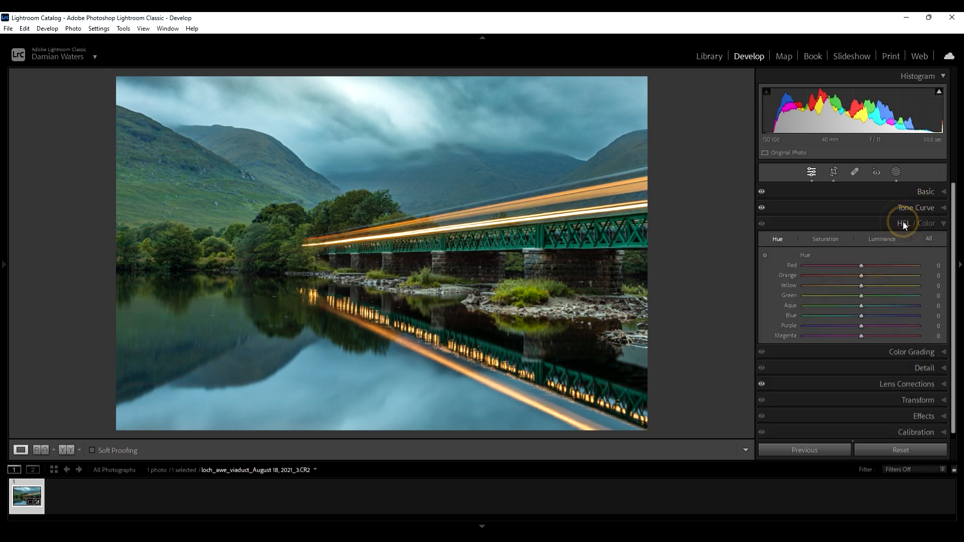
{"action": "left_click", "coordinate": [781, 238]}
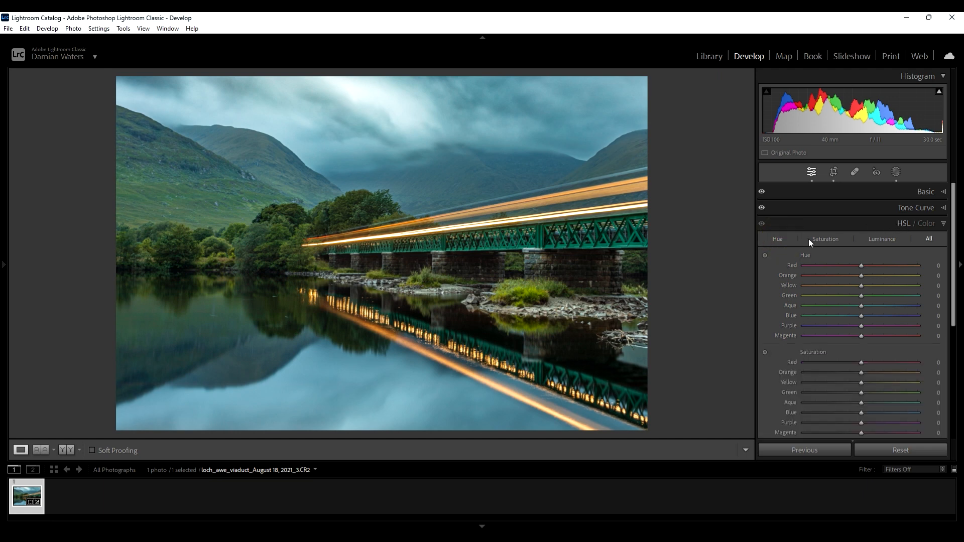
{"action": "left_click", "coordinate": [776, 240]}
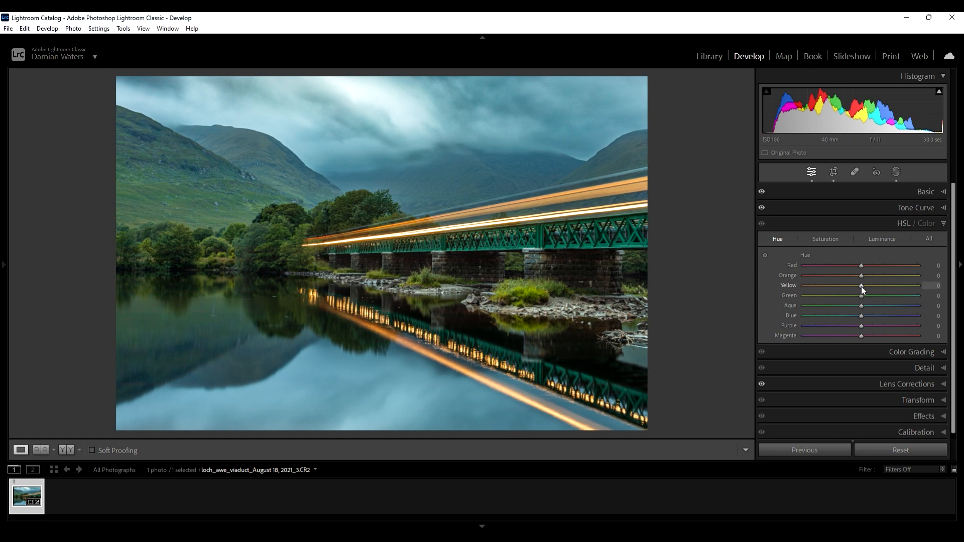
{"action": "left_click_drag", "start_coordinate": [861, 285], "coordinate": [863, 285]}
{"action": "left_click_drag", "start_coordinate": [859, 296], "coordinate": [857, 296]}
{"action": "mouse_move", "coordinate": [859, 298]}
{"action": "left_mouse_down"}
{"action": "mouse_move", "coordinate": [844, 308]}
{"action": "mouse_move", "coordinate": [855, 311]}
{"action": "left_mouse_up"}
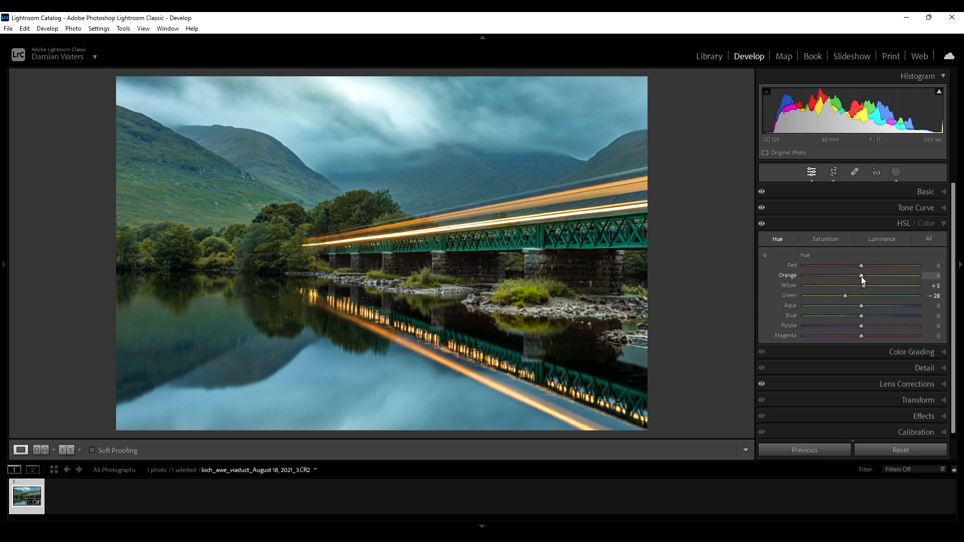
{"action": "key", "text": "Up"}
- Set Yellow saturation to +4 and Green saturation to -29, and slightly raise Orange saturation
{"action": "left_click", "coordinate": [826, 240]}
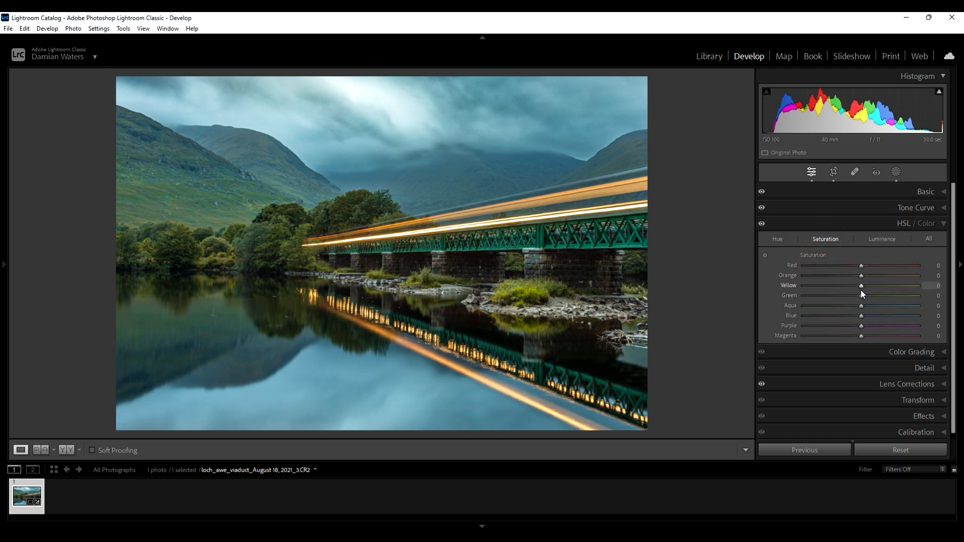
{"action": "left_click", "coordinate": [862, 287]}
{"action": "left_click", "coordinate": [861, 296]}
{"action": "left_click_drag", "start_coordinate": [862, 298], "coordinate": [844, 300]}
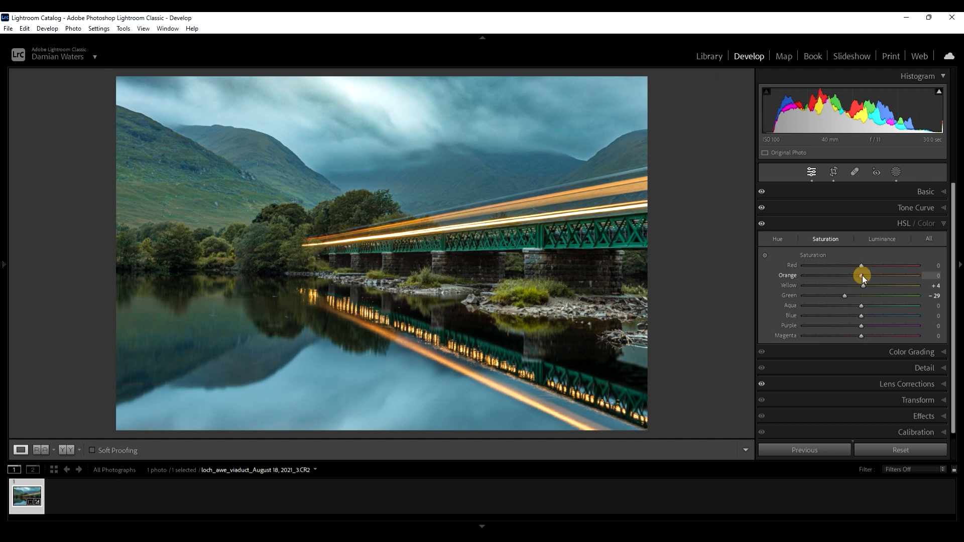
{"action": "left_click_drag", "start_coordinate": [863, 276], "coordinate": [866, 275]}
- Raise Orange luminance to +10 and adjust the Yellow and Green luminance
{"action": "left_click", "coordinate": [879, 239]}
{"action": "mouse_move", "coordinate": [861, 276]}
{"action": "left_mouse_down"}
{"action": "mouse_move", "coordinate": [897, 276]}
{"action": "mouse_move", "coordinate": [797, 279]}
{"action": "mouse_move", "coordinate": [867, 282]}
{"action": "left_mouse_up"}
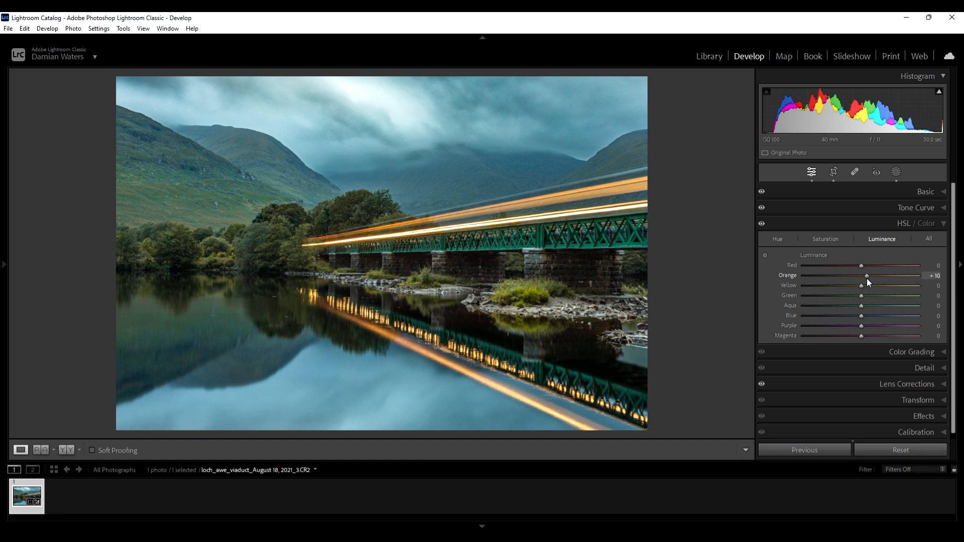
{"action": "mouse_move", "coordinate": [867, 278]}
{"action": "left_mouse_down"}
{"action": "mouse_move", "coordinate": [911, 280]}
{"action": "mouse_move", "coordinate": [869, 286]}
{"action": "left_mouse_up"}
{"action": "left_click_drag", "start_coordinate": [867, 282], "coordinate": [860, 296]}
{"action": "left_click_drag", "start_coordinate": [855, 297], "coordinate": [857, 297]}
{"action": "left_click", "coordinate": [944, 223]}
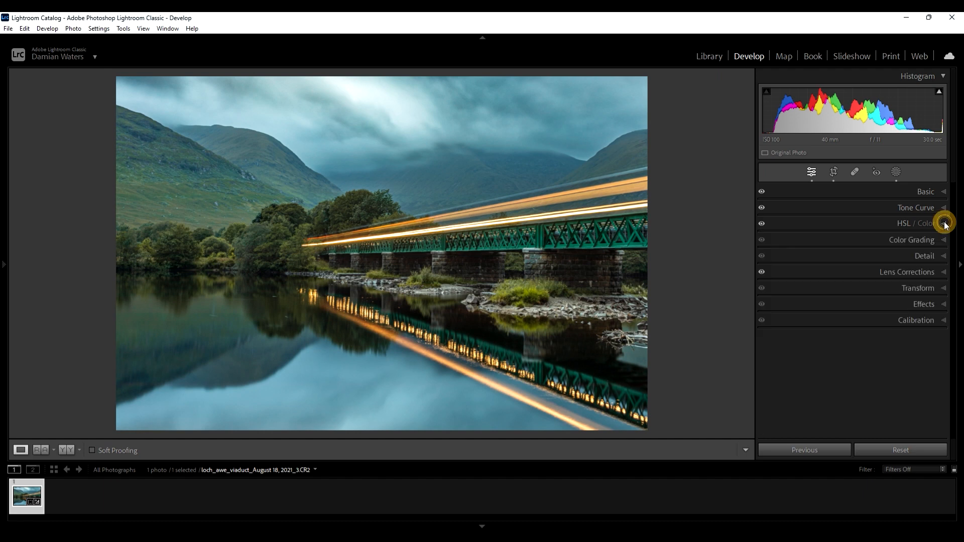
- Tint the color grading shadows to hue 215 with a little saturation
{"action": "left_click", "coordinate": [906, 238]}
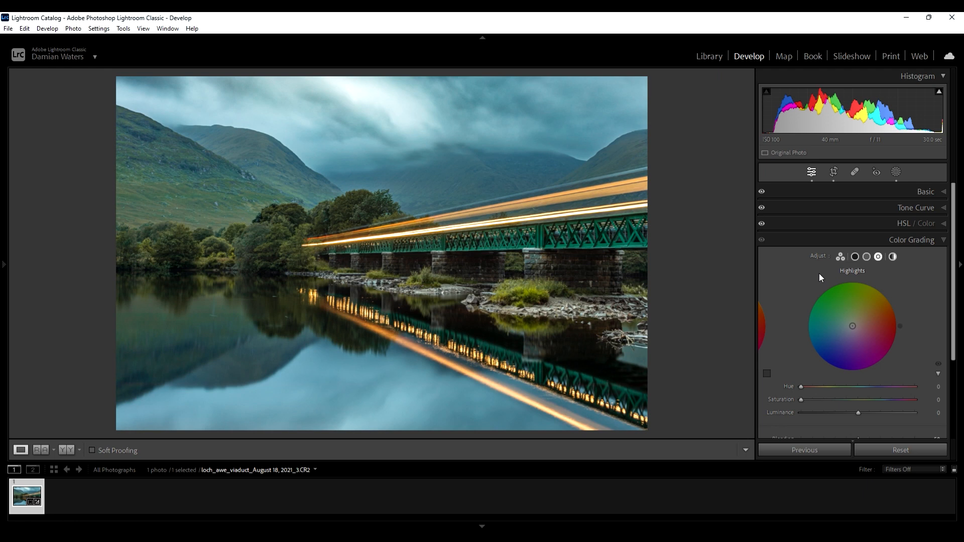
{"action": "left_click", "coordinate": [855, 258]}
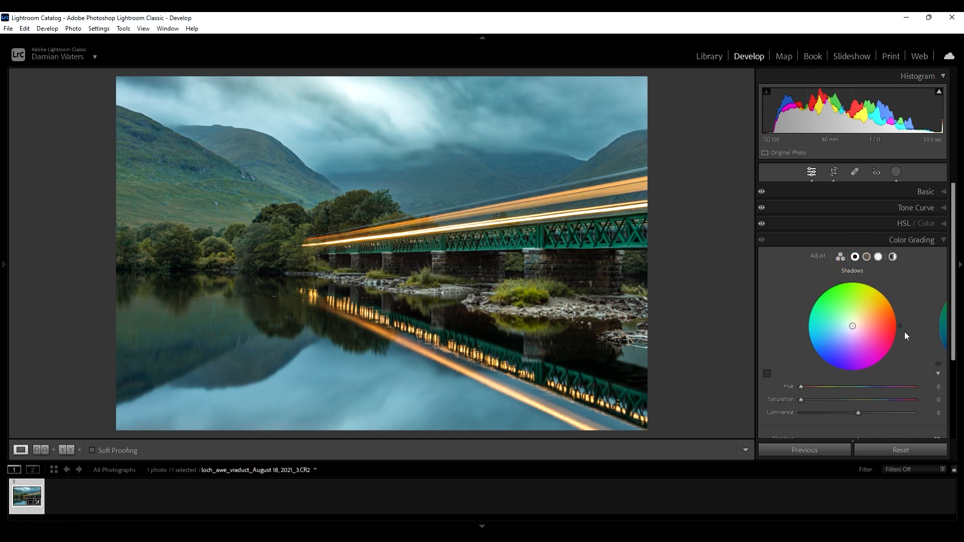
{"action": "left_click_drag", "start_coordinate": [900, 326], "coordinate": [814, 354]}
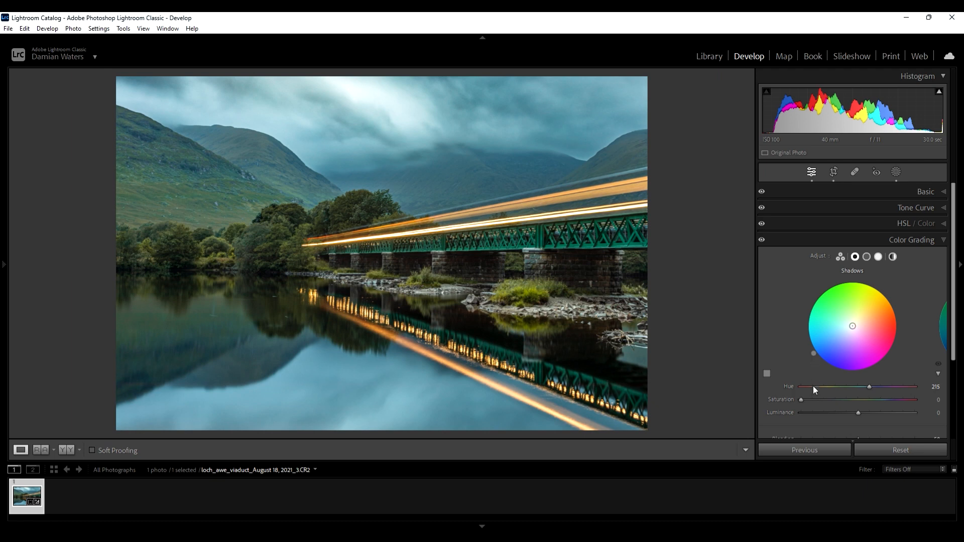
{"action": "left_click_drag", "start_coordinate": [802, 397], "coordinate": [807, 400]}
- Tint the color grading highlights to hue 40 with saturation 7
{"action": "left_click", "coordinate": [879, 257]}
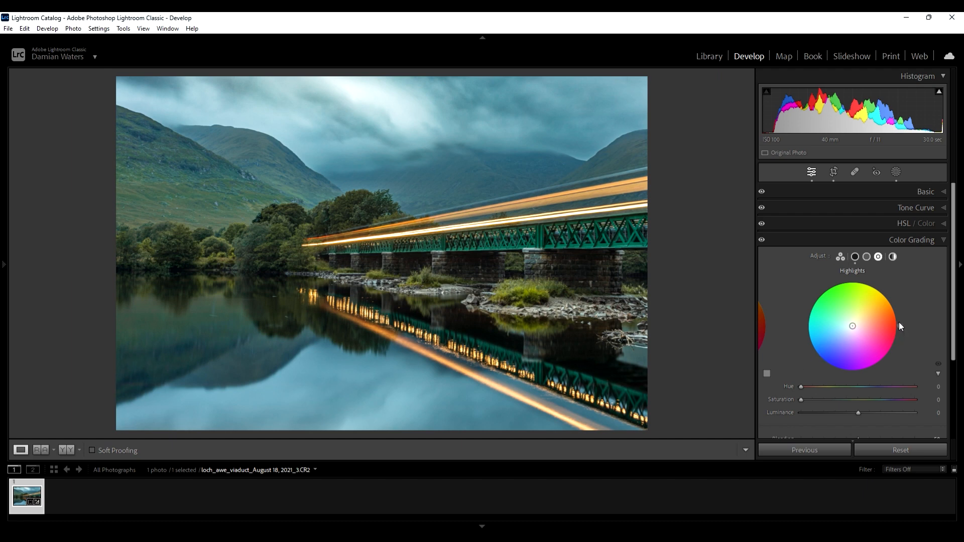
{"action": "left_click_drag", "start_coordinate": [900, 323], "coordinate": [891, 297]}
{"action": "left_click_drag", "start_coordinate": [802, 399], "coordinate": [807, 400]}
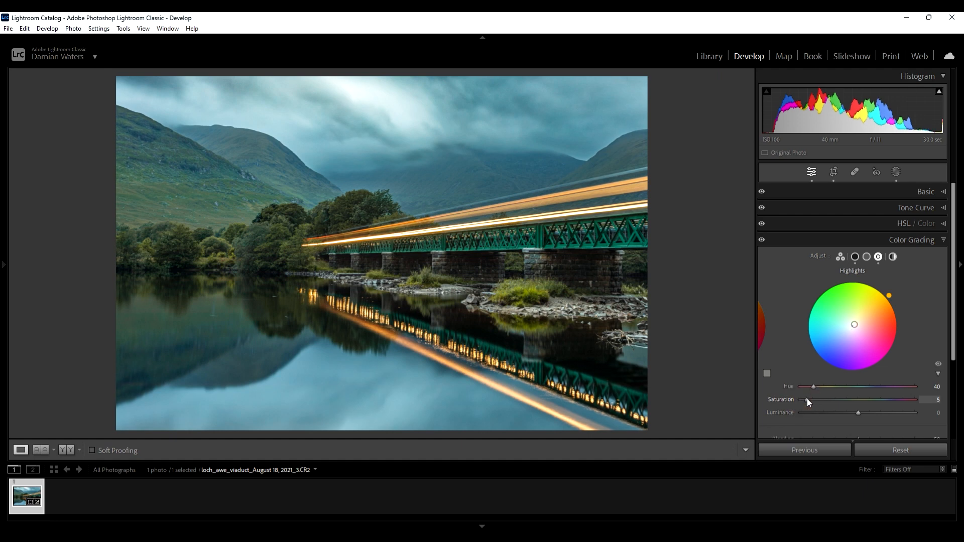
{"action": "left_click_drag", "start_coordinate": [807, 400], "coordinate": [809, 400]}
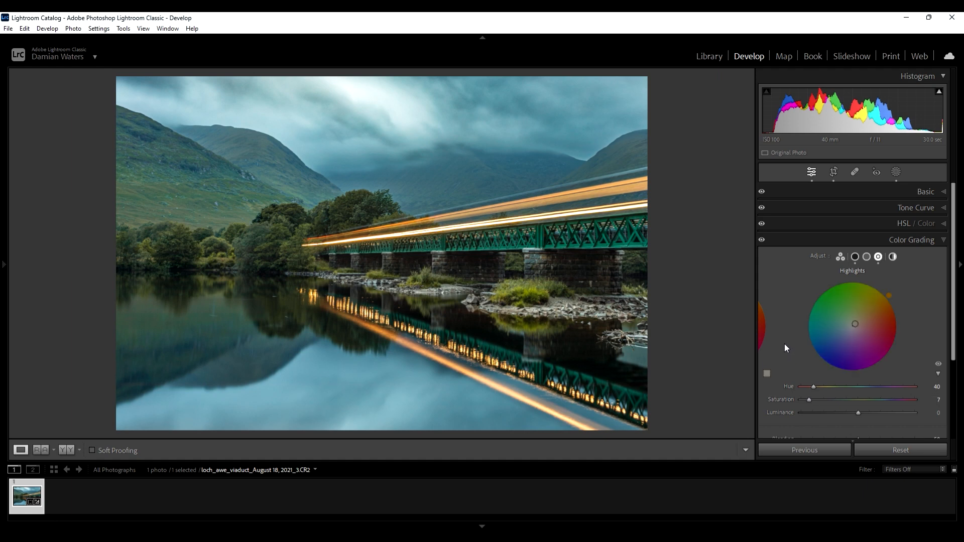
- Toggle the color grading effect off and on to compare the result
{"action": "left_click", "coordinate": [762, 242]}
{"action": "left_click", "coordinate": [763, 241]}
{"action": "left_click", "coordinate": [763, 242]}
{"action": "left_click", "coordinate": [763, 242]}
{"action": "left_click", "coordinate": [763, 242]}
{"action": "left_click", "coordinate": [763, 243]}
{"action": "left_click", "coordinate": [763, 242]}
{"action": "left_click", "coordinate": [945, 241]}
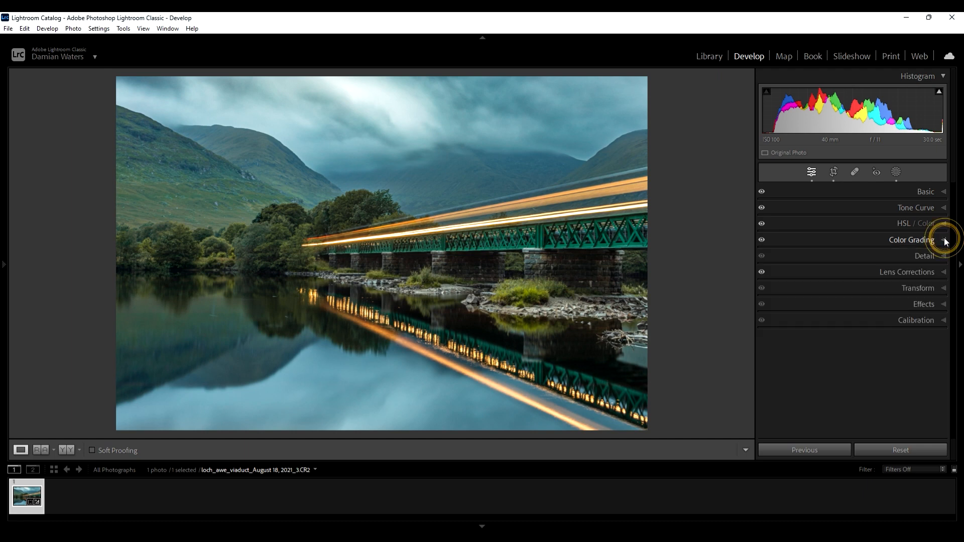
- Set sharpening Radius to 0.5, Detail to 100 and Masking to 100
{"action": "left_click", "coordinate": [924, 258]}
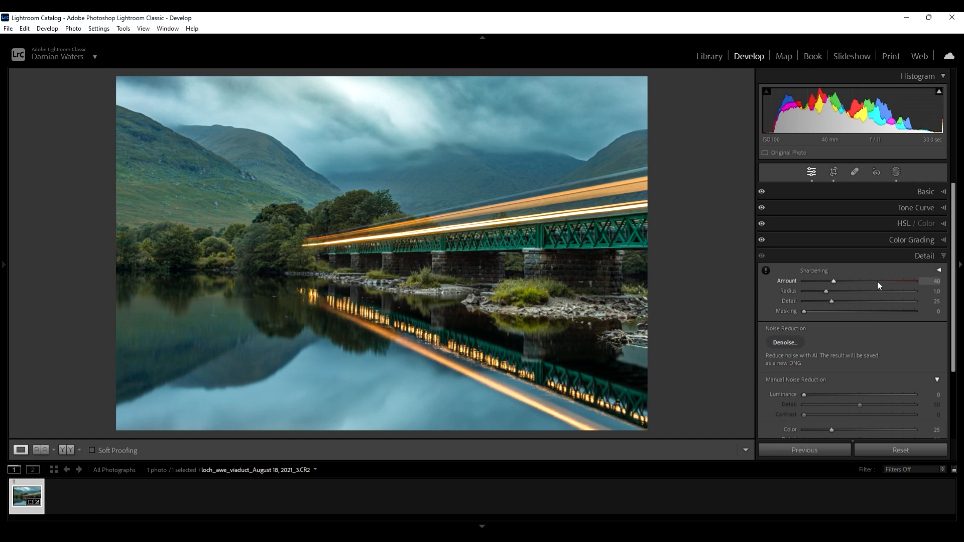
{"action": "left_click_drag", "start_coordinate": [825, 291], "coordinate": [794, 295]}
{"action": "left_click", "coordinate": [831, 301]}
{"action": "left_click", "coordinate": [804, 312], "text": "alt"}
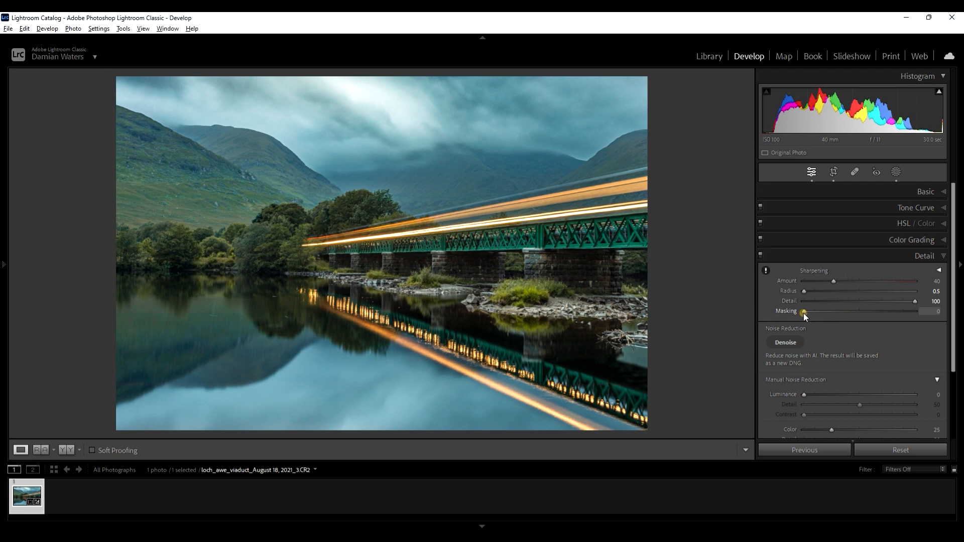
{"action": "left_click_drag", "start_coordinate": [811, 314], "coordinate": [914, 326]}
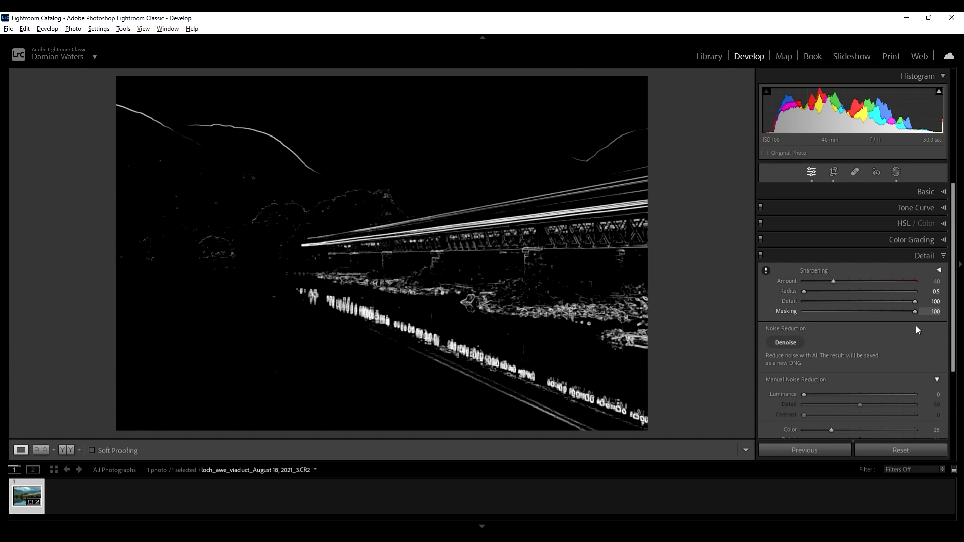
{"action": "left_click_drag", "start_coordinate": [916, 326], "coordinate": [917, 325]}
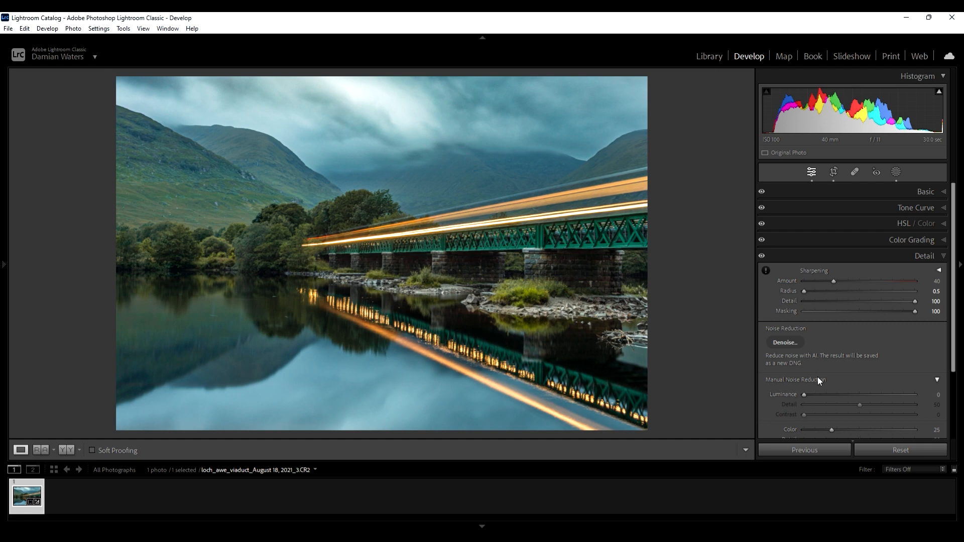
- Set manual noise reduction Luminance to 12
{"action": "scroll", "coordinate": [817, 380], "scroll_direction": "down", "scroll_amount": 1}
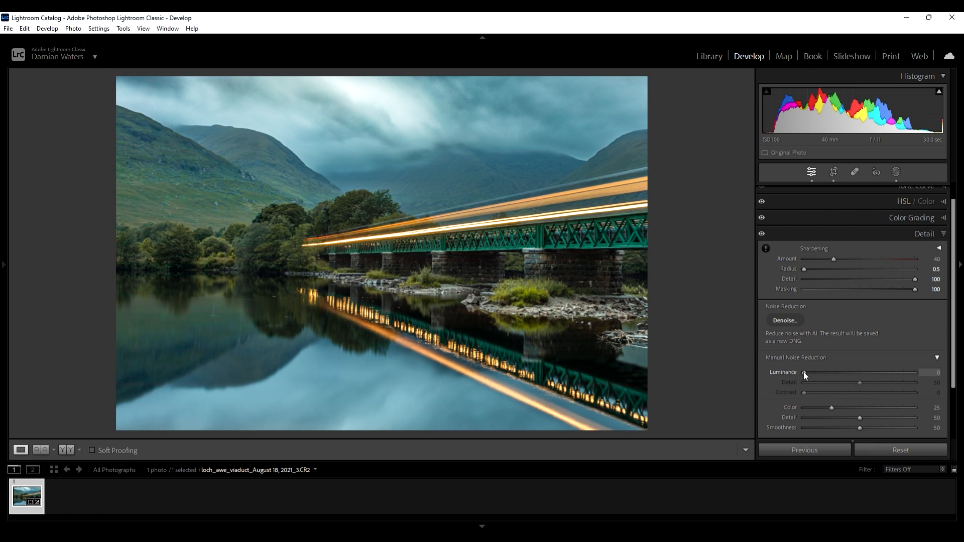
{"action": "left_click_drag", "start_coordinate": [803, 372], "coordinate": [810, 372]}
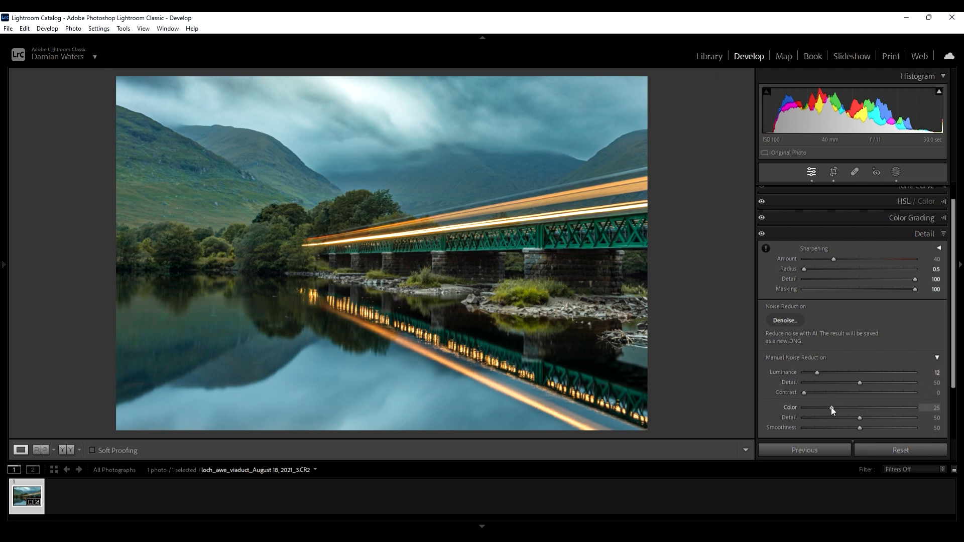
- Adjust the manual noise reduction Color slider and close the Detail panel
{"action": "left_click_drag", "start_coordinate": [832, 407], "coordinate": [833, 408]}
{"action": "left_click", "coordinate": [942, 235]}
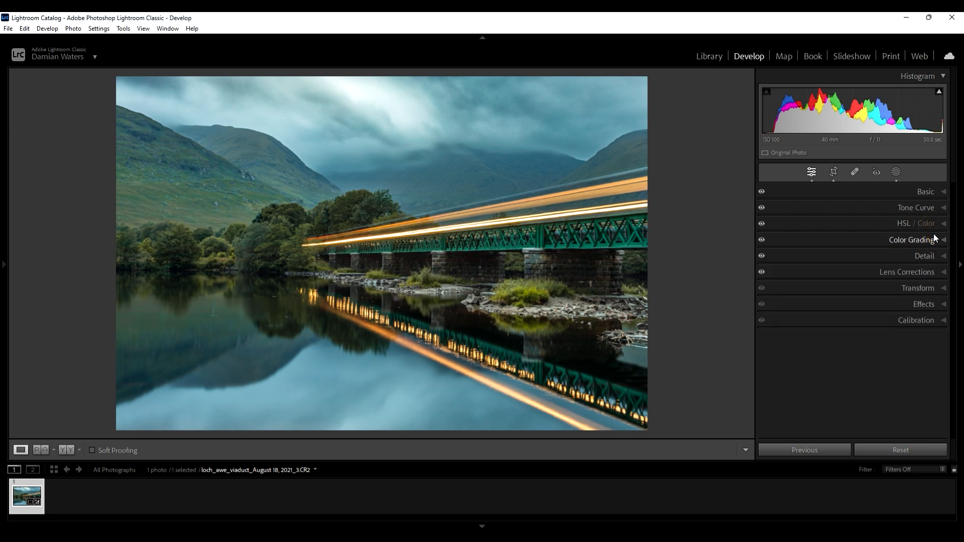
- Apply a Highlight Priority post-crop vignette with Amount -10
{"action": "left_click", "coordinate": [922, 305]}
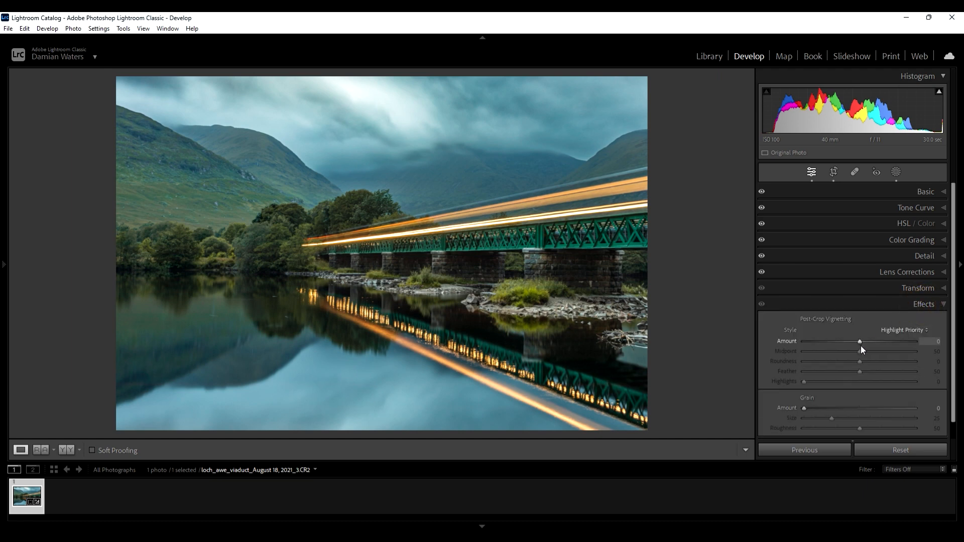
{"action": "left_click_drag", "start_coordinate": [859, 341], "coordinate": [855, 347]}
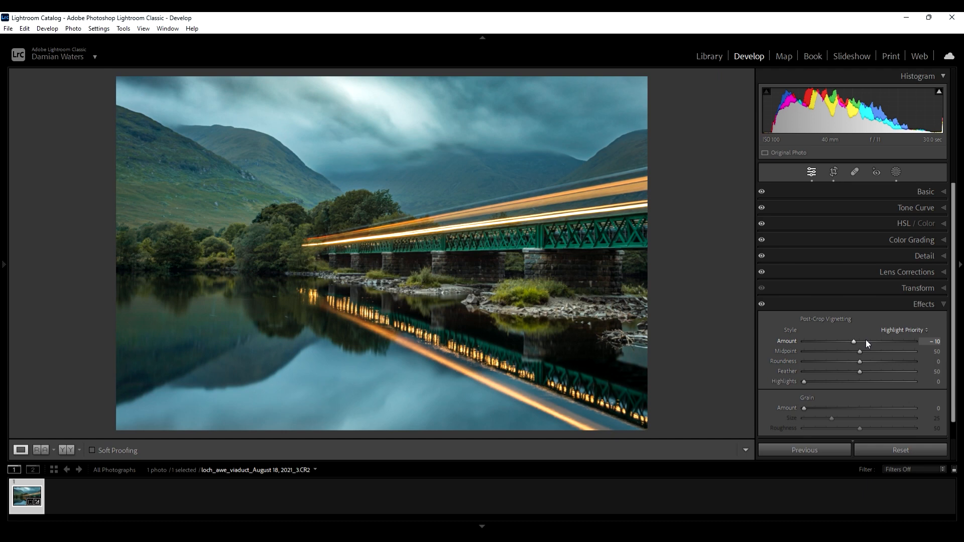
{"action": "left_click", "coordinate": [936, 304]}
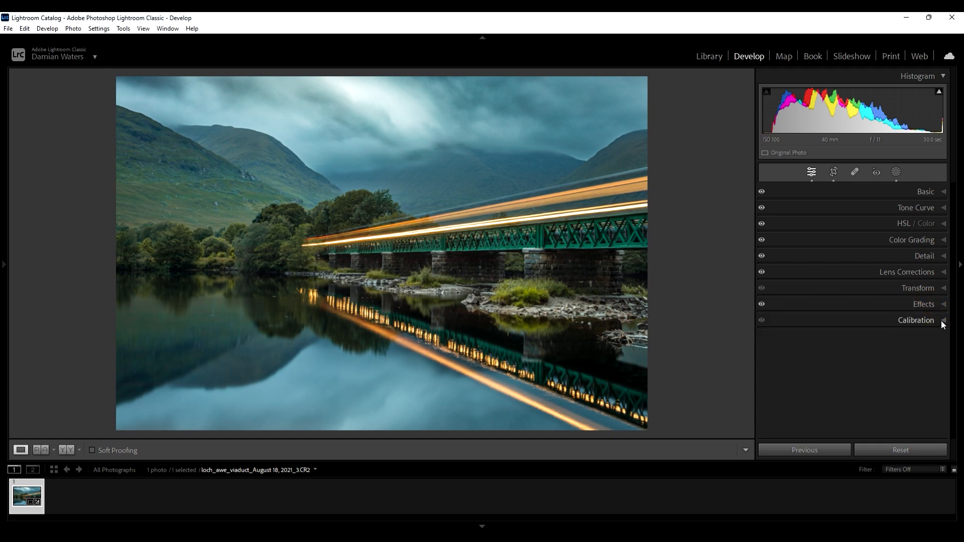
- In Calibration, set Blue Primary Saturation to -24 and Green Primary Saturation to +30
{"action": "left_click", "coordinate": [942, 321]}
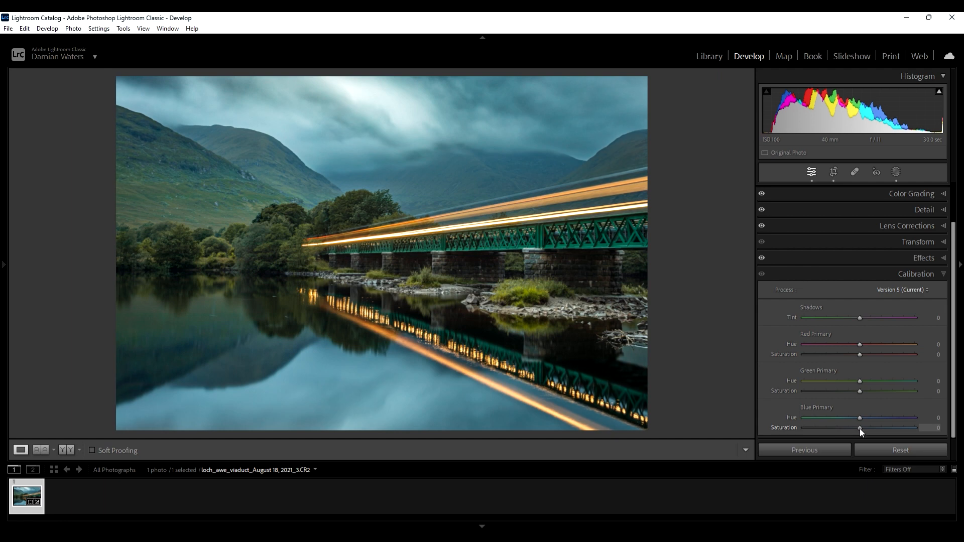
{"action": "left_click_drag", "start_coordinate": [860, 429], "coordinate": [848, 431]}
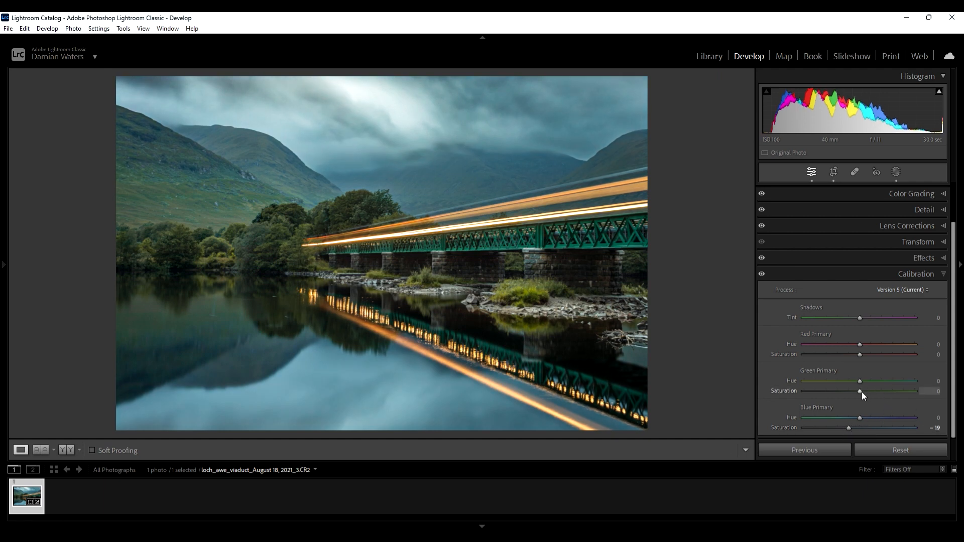
{"action": "left_click_drag", "start_coordinate": [848, 429], "coordinate": [845, 430]}
{"action": "left_click_drag", "start_coordinate": [860, 393], "coordinate": [875, 394]}
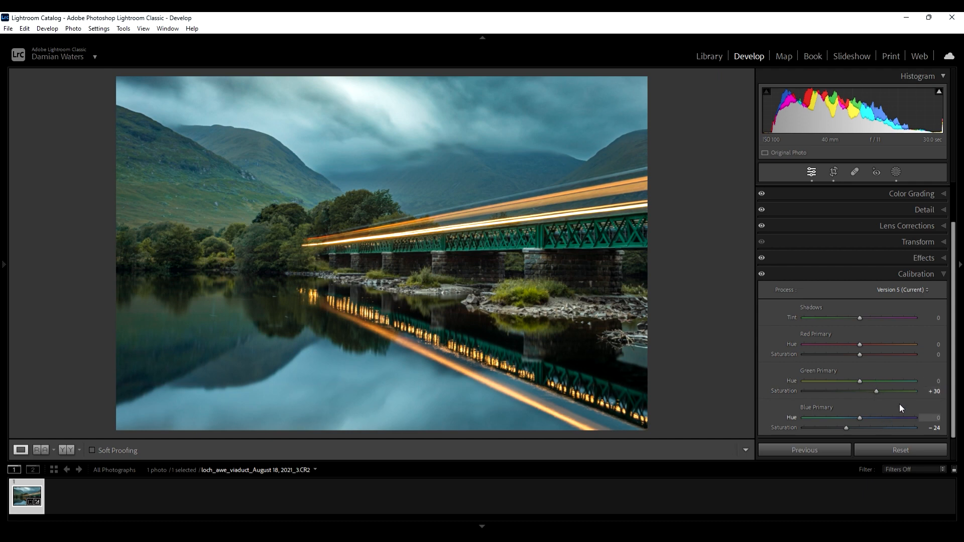
{"action": "left_click", "coordinate": [943, 274]}
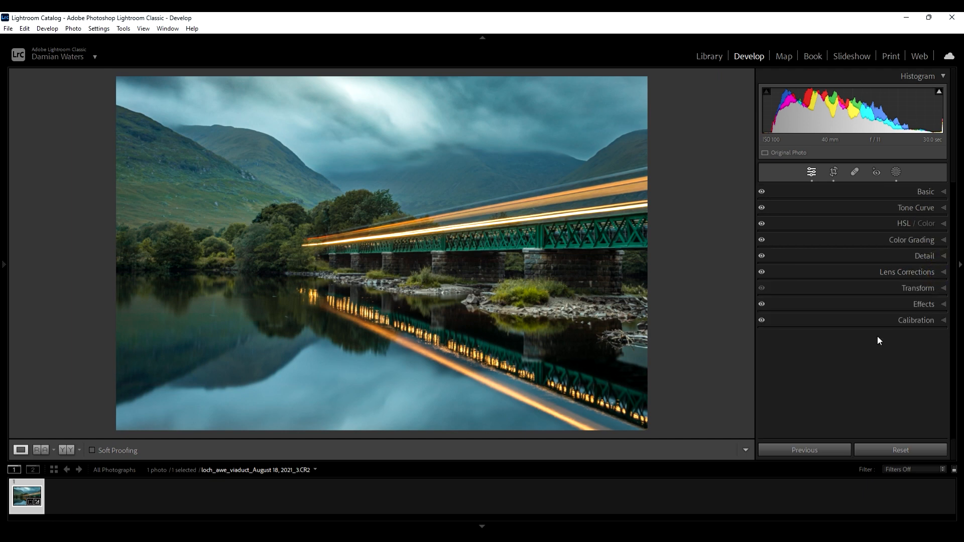
- Raise the white balance Temp to 16200
{"action": "left_click", "coordinate": [935, 190]}
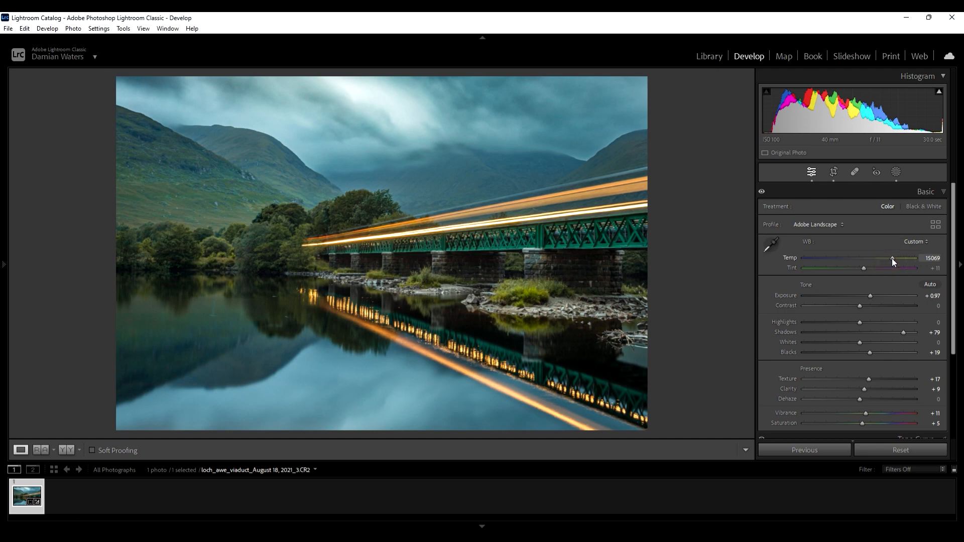
{"action": "left_click_drag", "start_coordinate": [892, 258], "coordinate": [894, 258]}
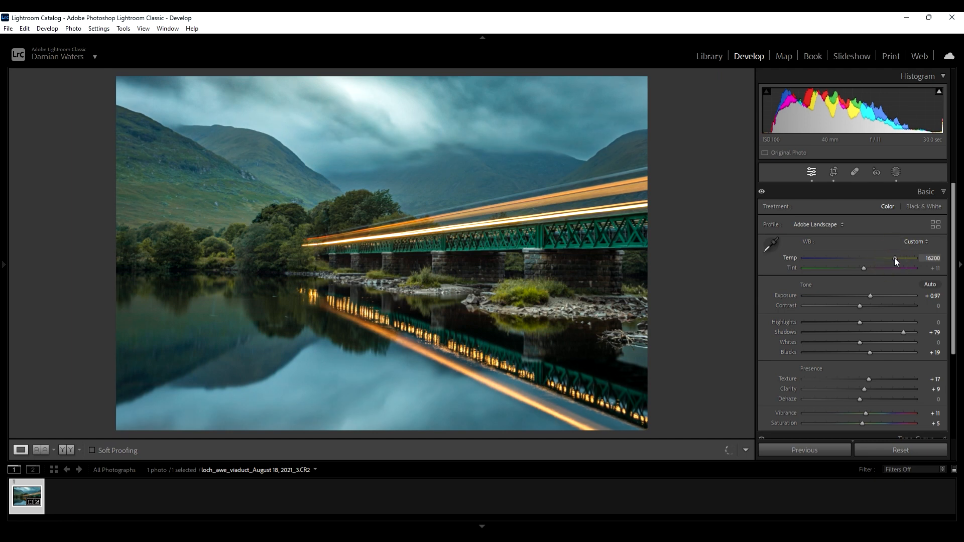